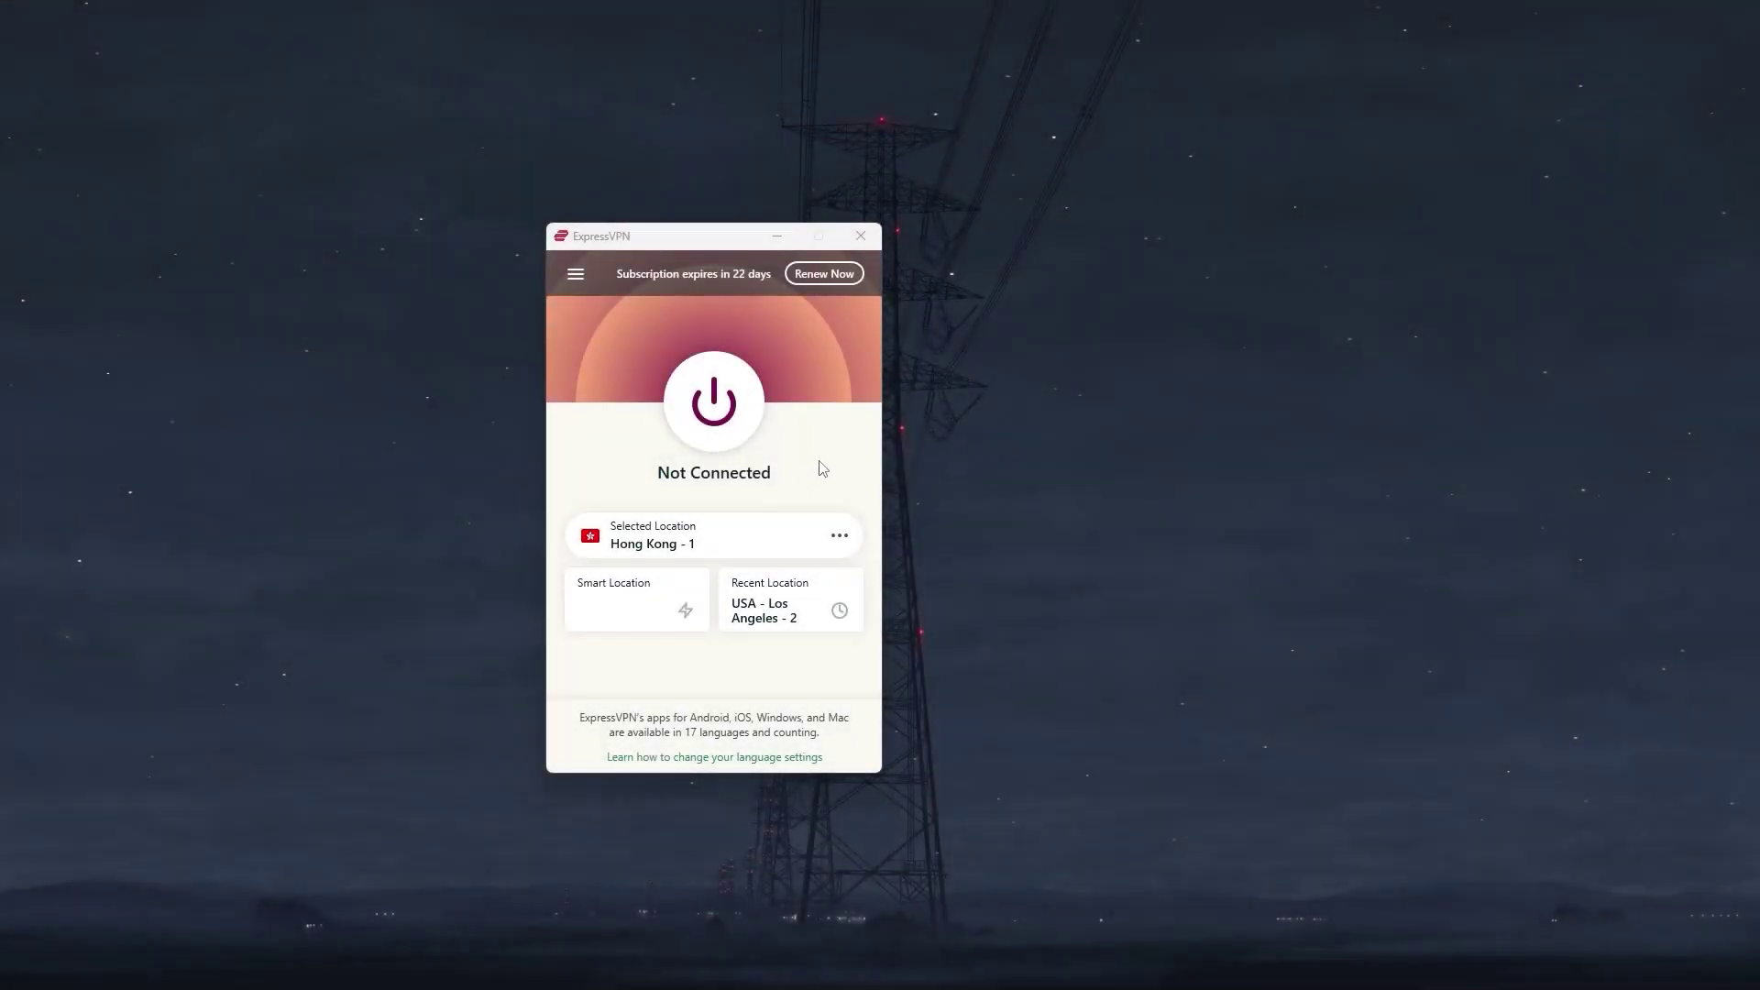
- Open VPN Locations, scroll to Asia Pacific, check the Hong Kong servers, then return to all locations
click(576, 275)
click(575, 307)
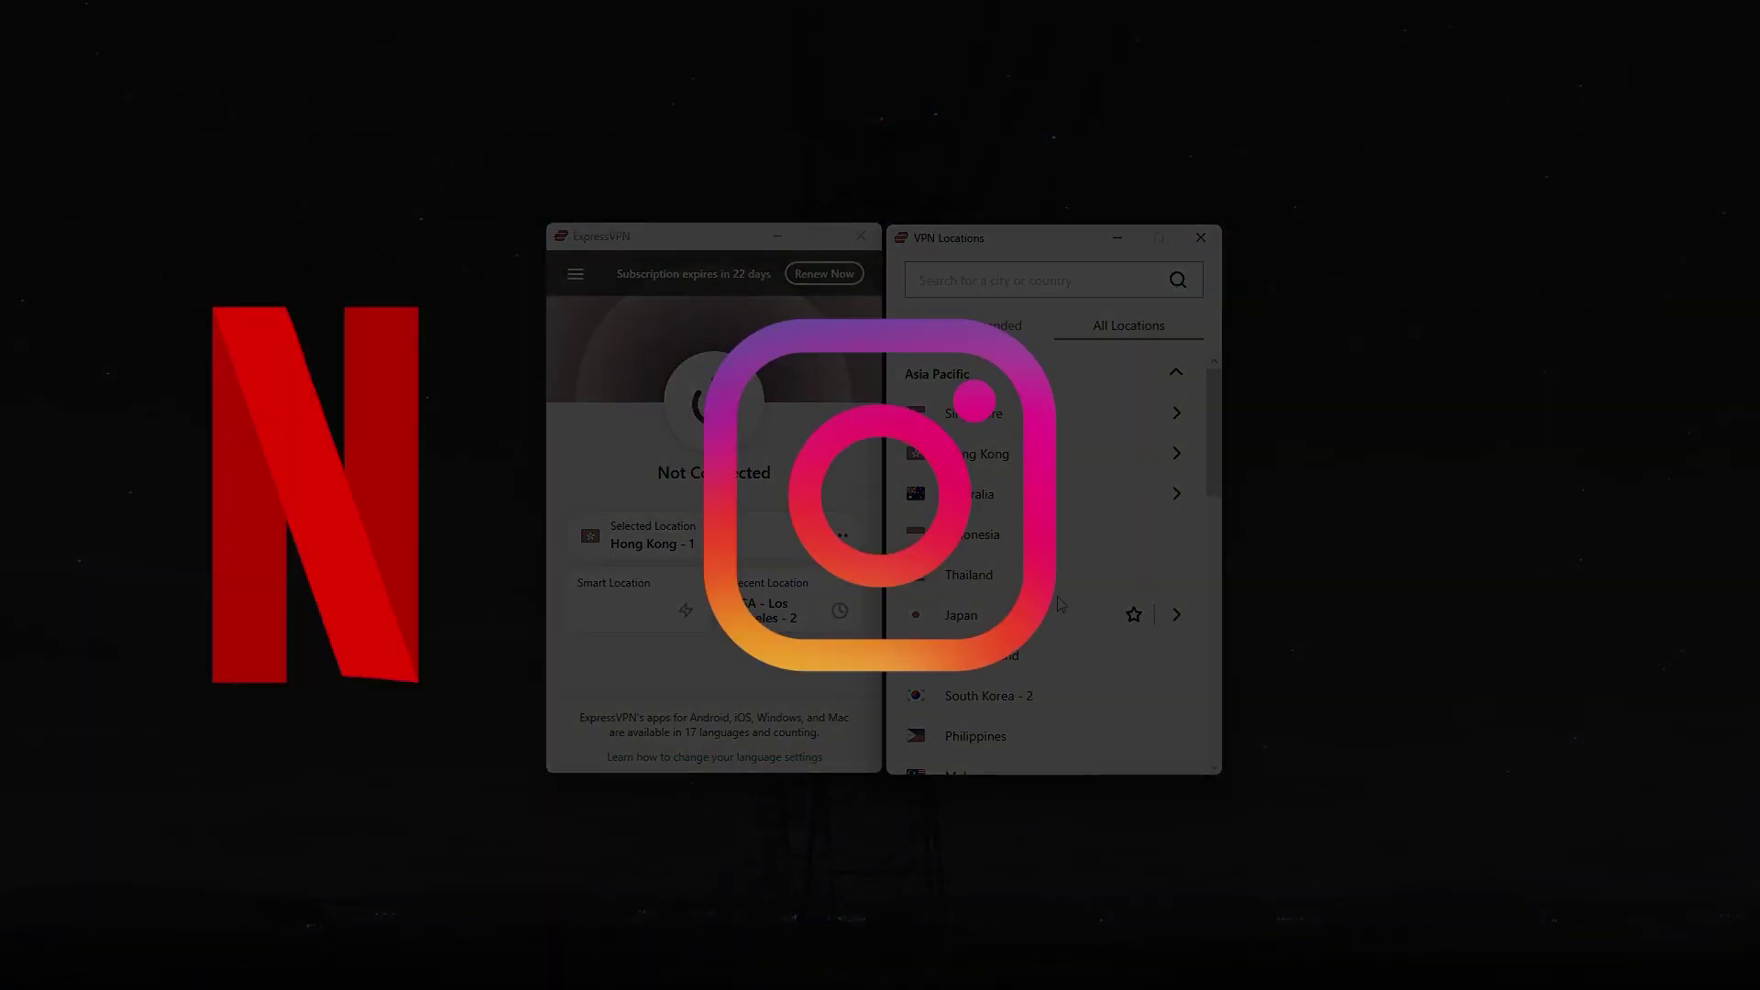
scroll(1060, 604, down, 3)
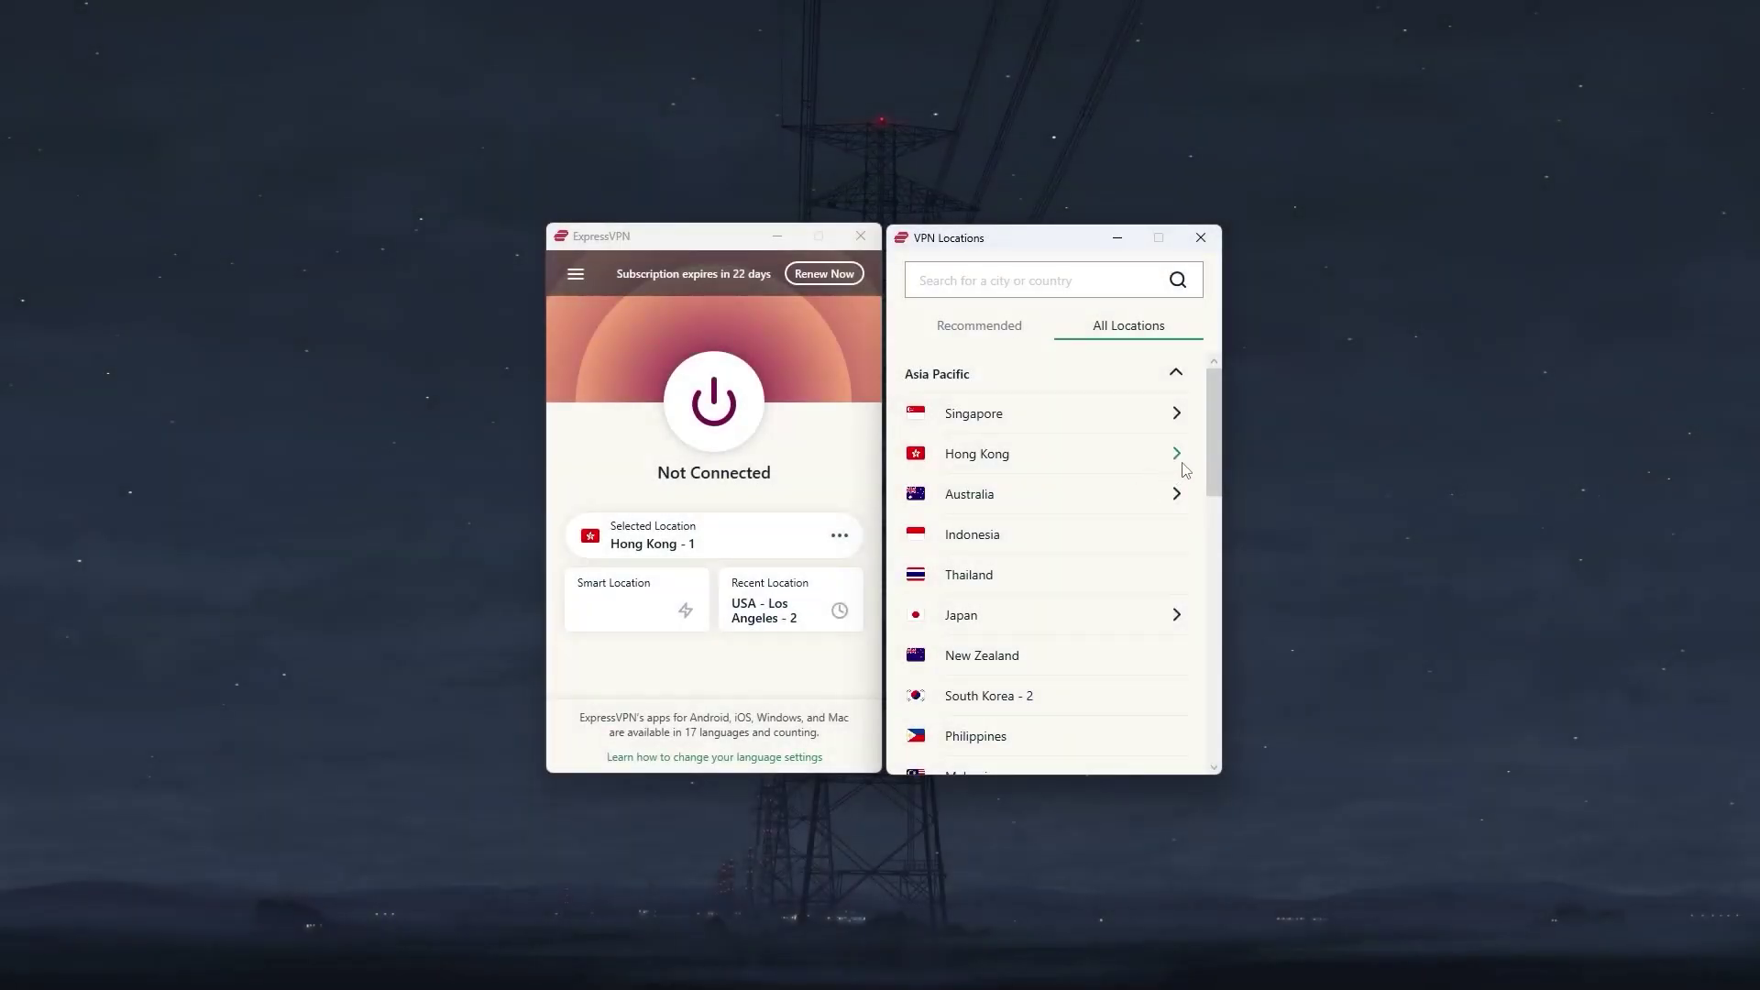
click(1182, 461)
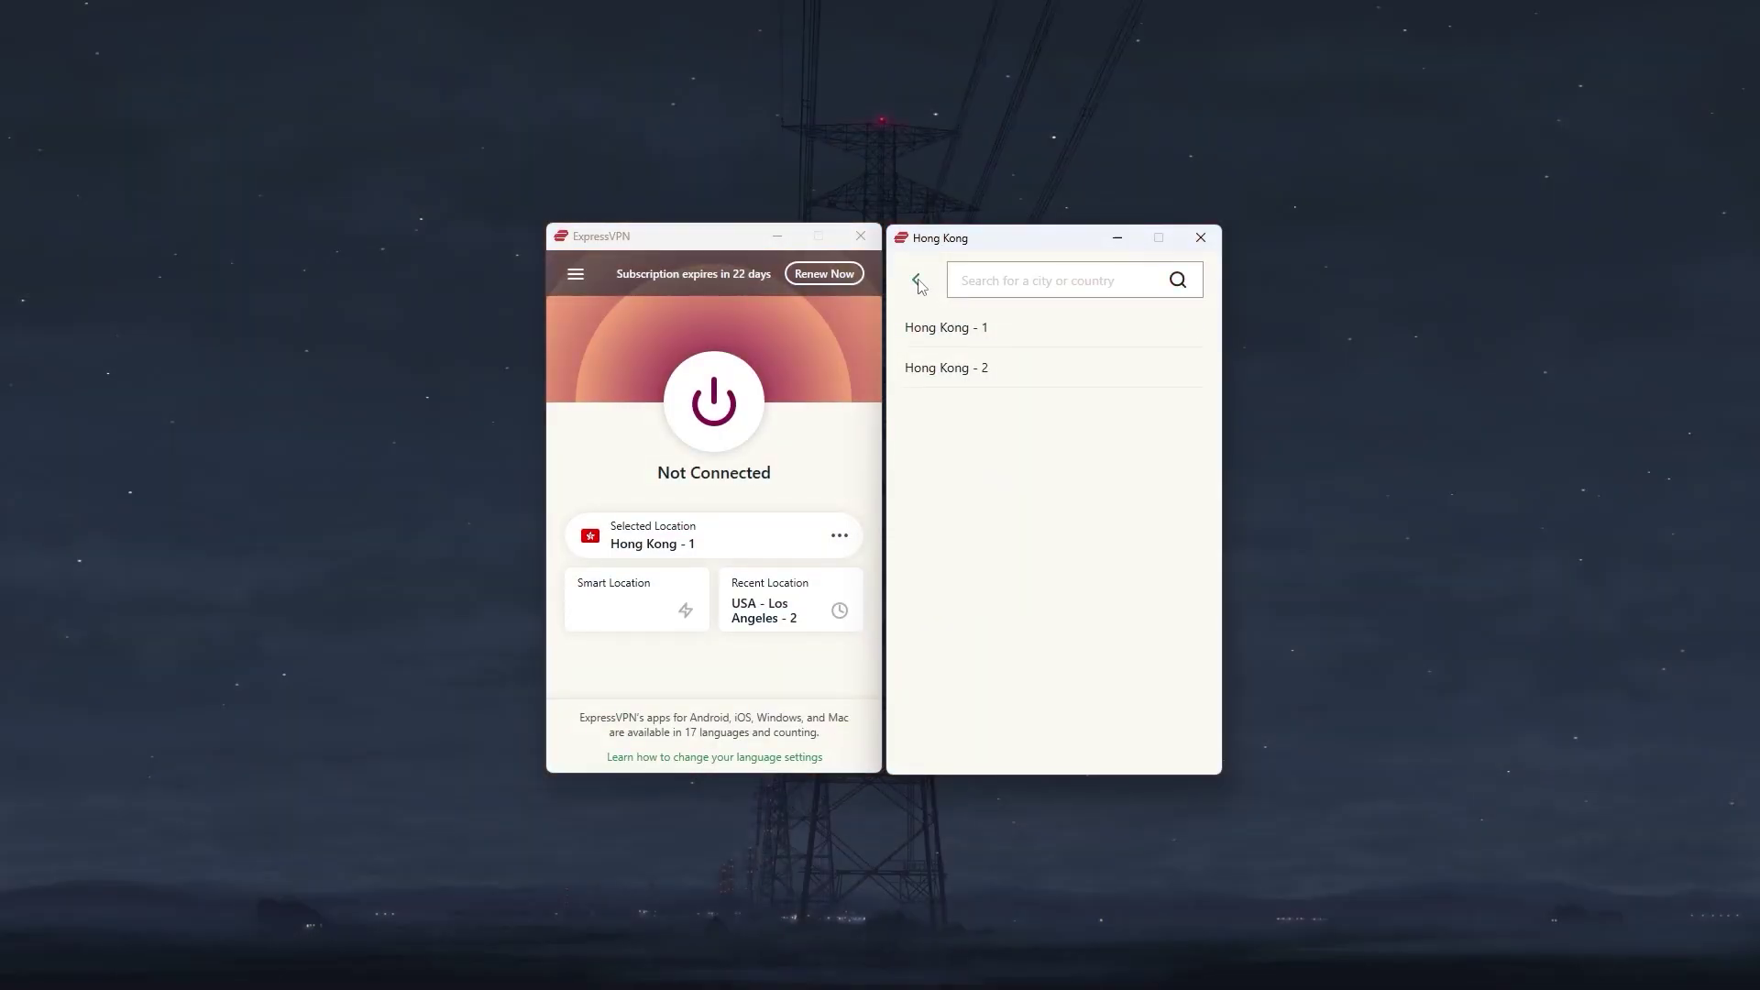
click(917, 282)
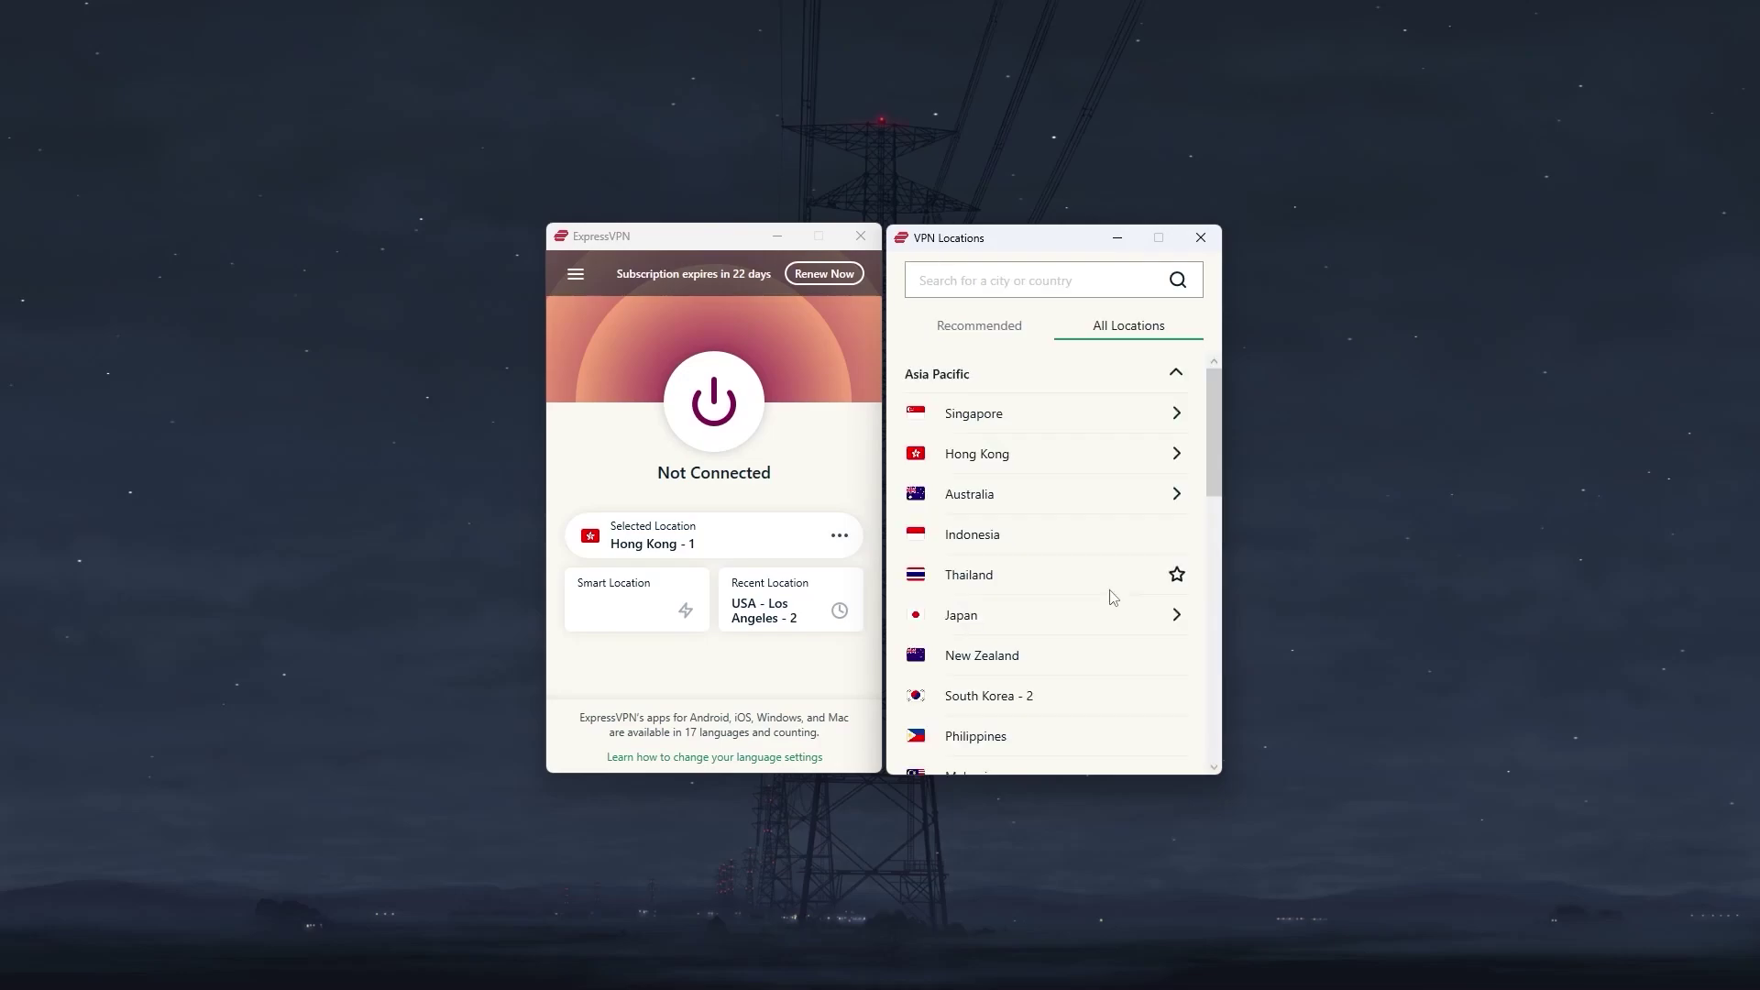
- Try connecting the VPN to Hong Kong - 1 with the power button
click(715, 400)
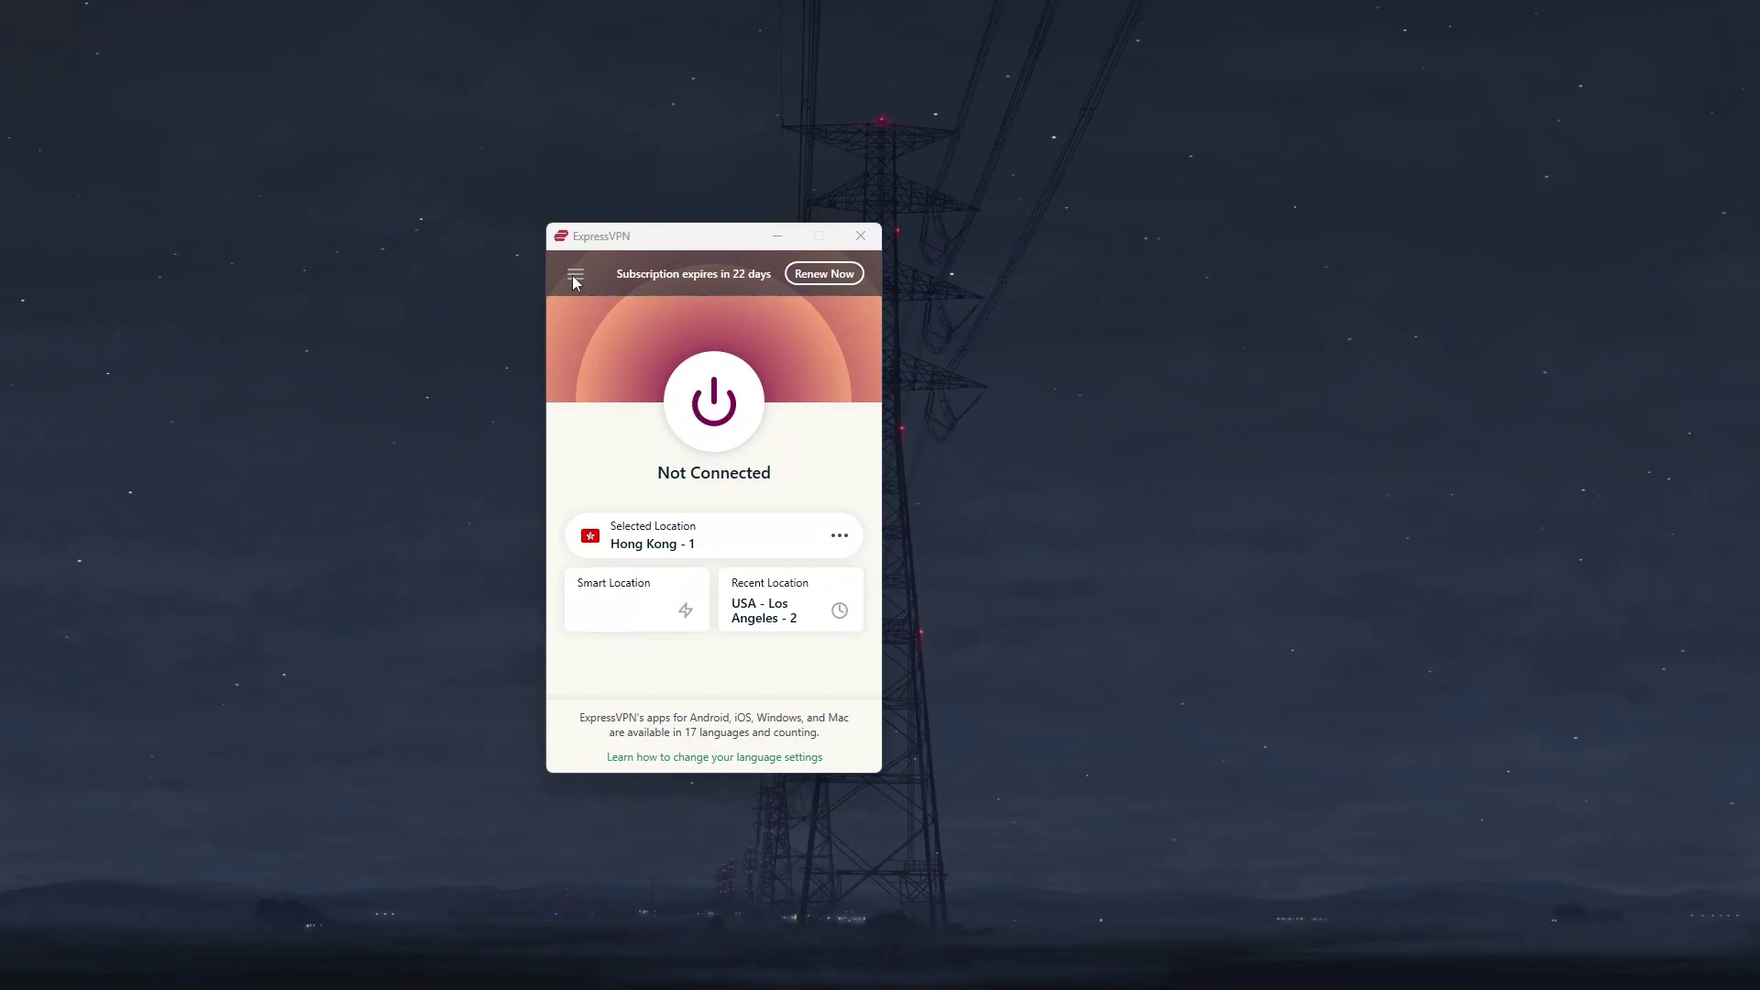
- Reopen VPN Locations and scroll the All Locations list down and back up
click(576, 275)
click(579, 304)
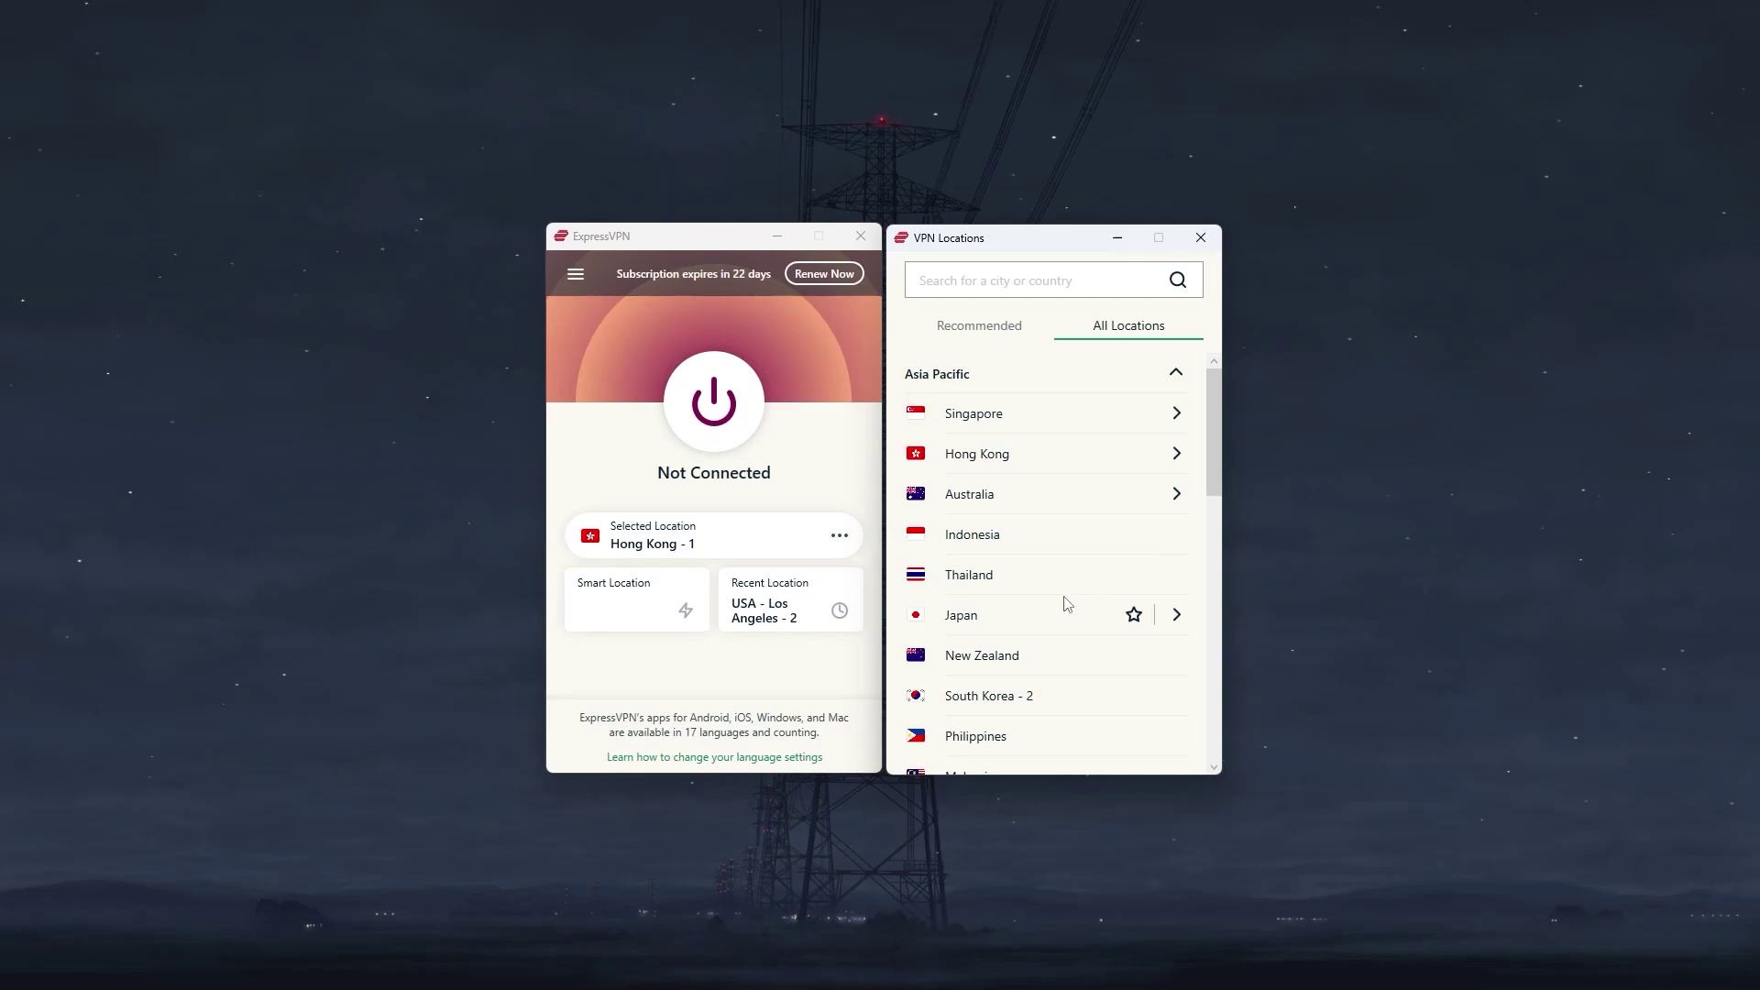
scroll(1063, 603, down, 4)
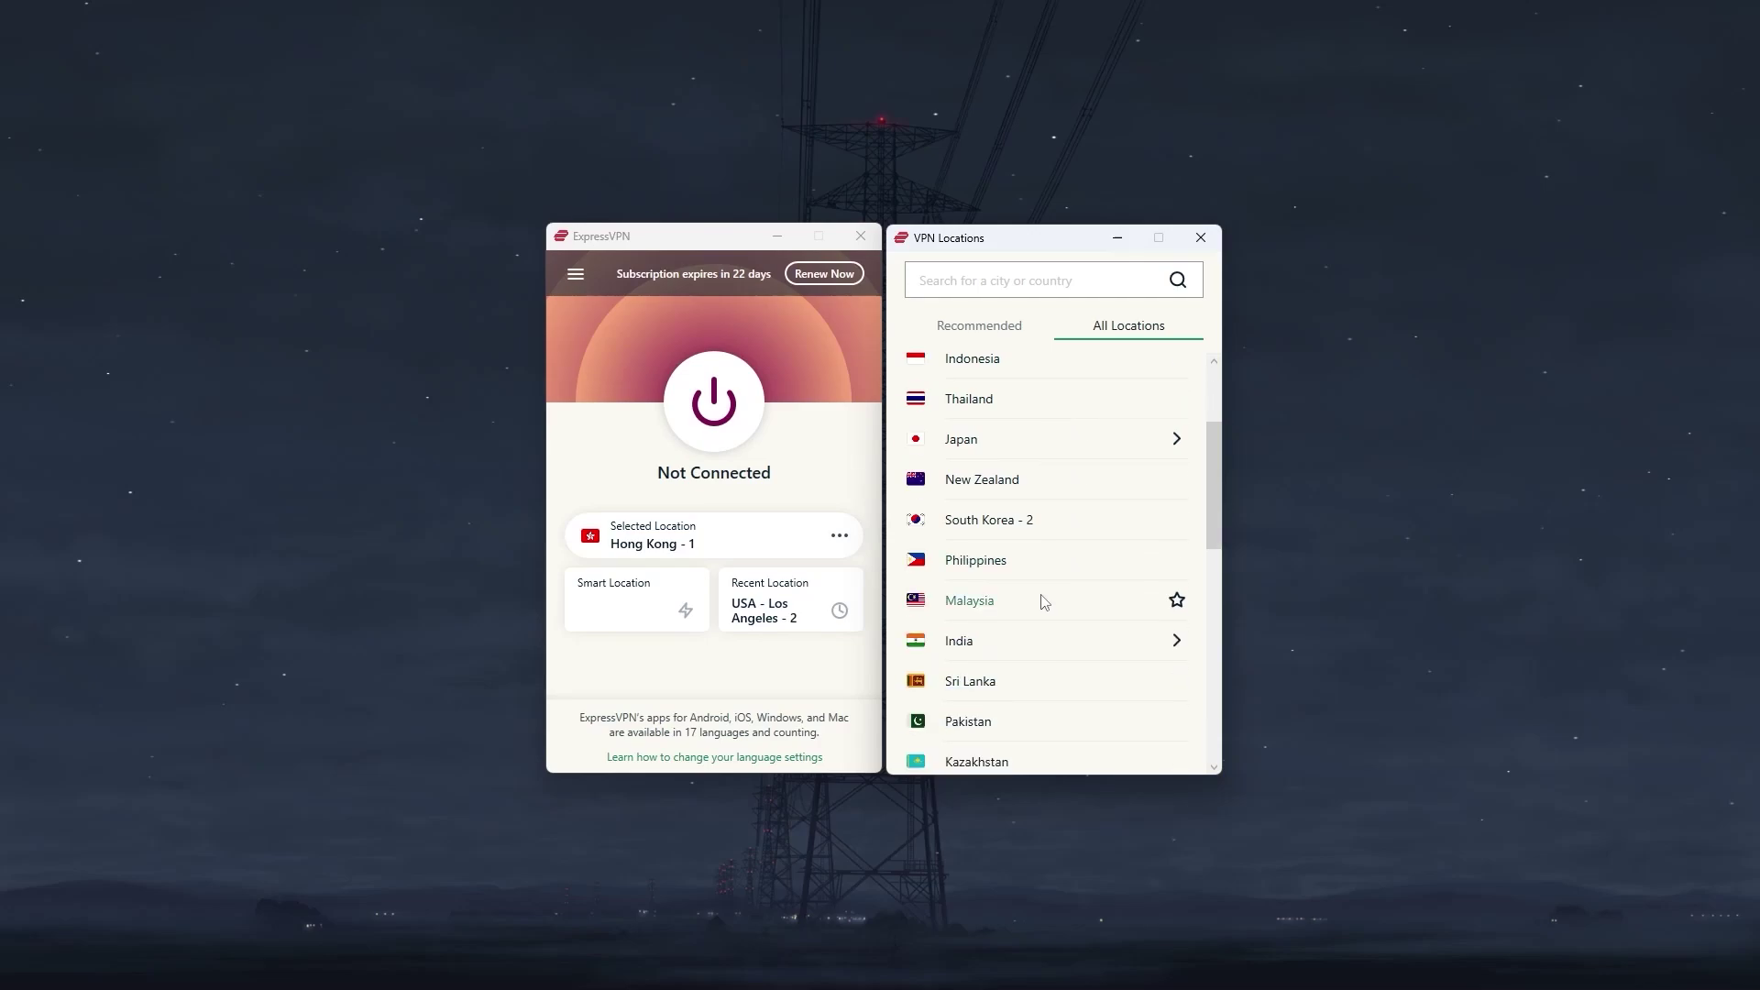
scroll(1045, 600, up, 2)
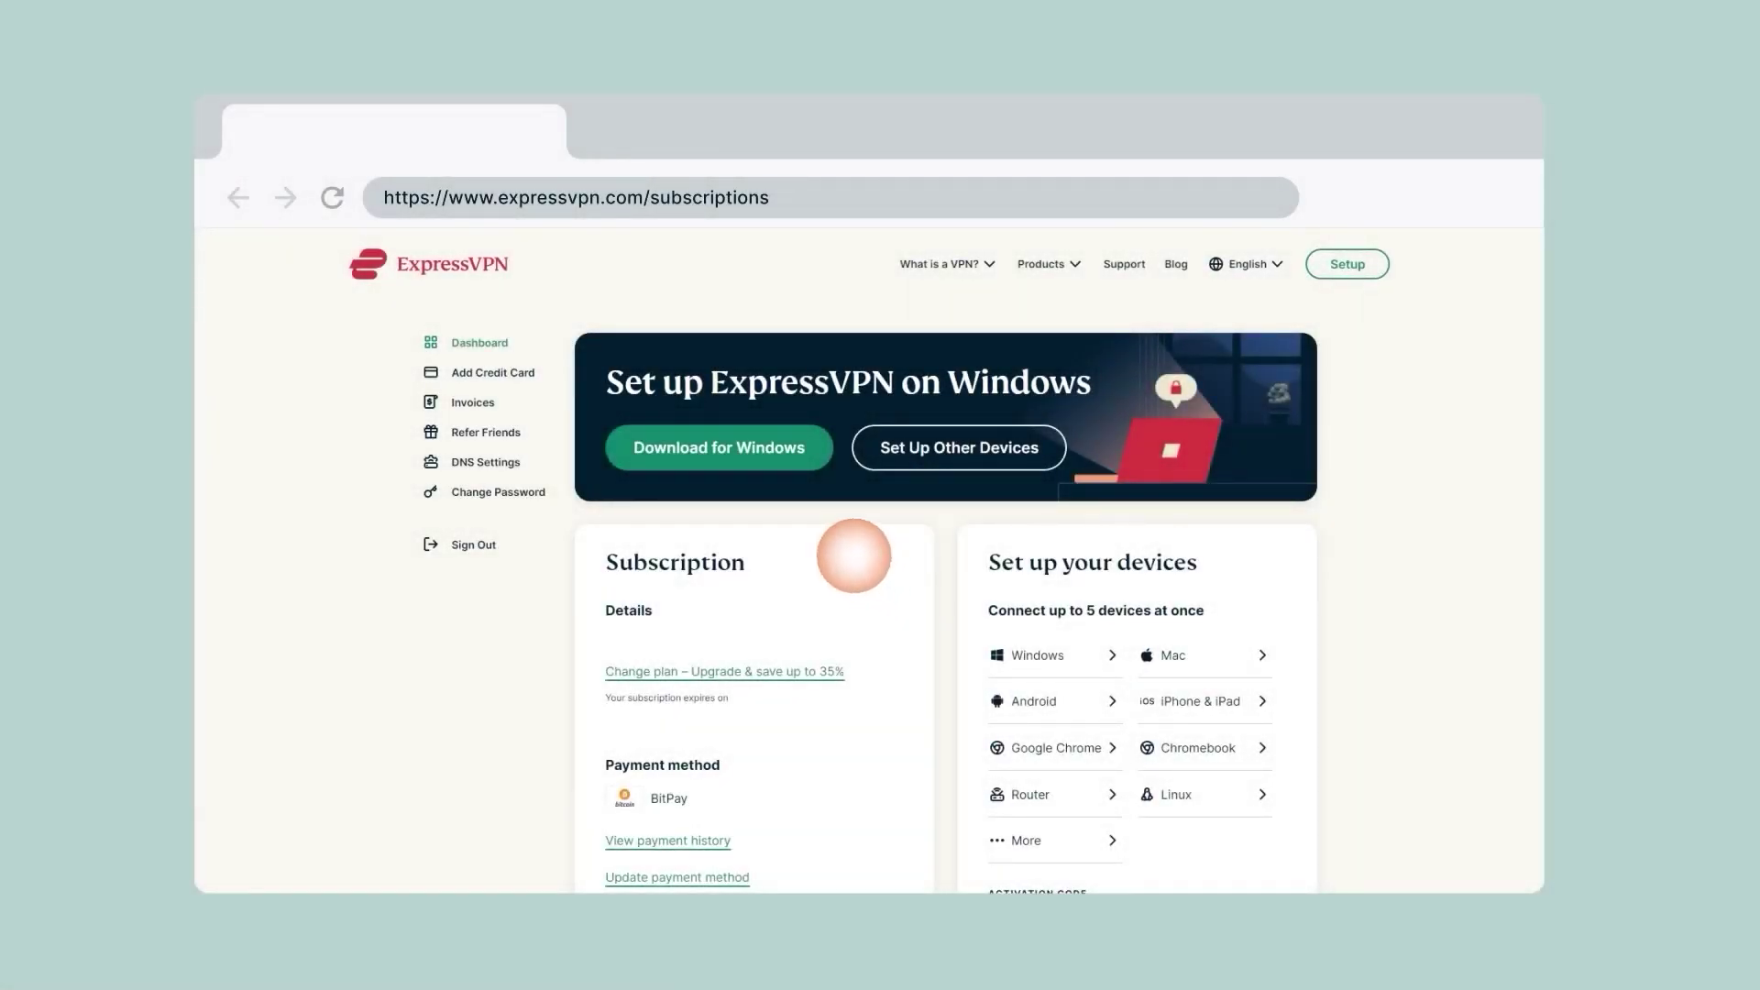
- Download the ExpressVPN Windows installer from the subscriptions page and run the .exe
click(724, 449)
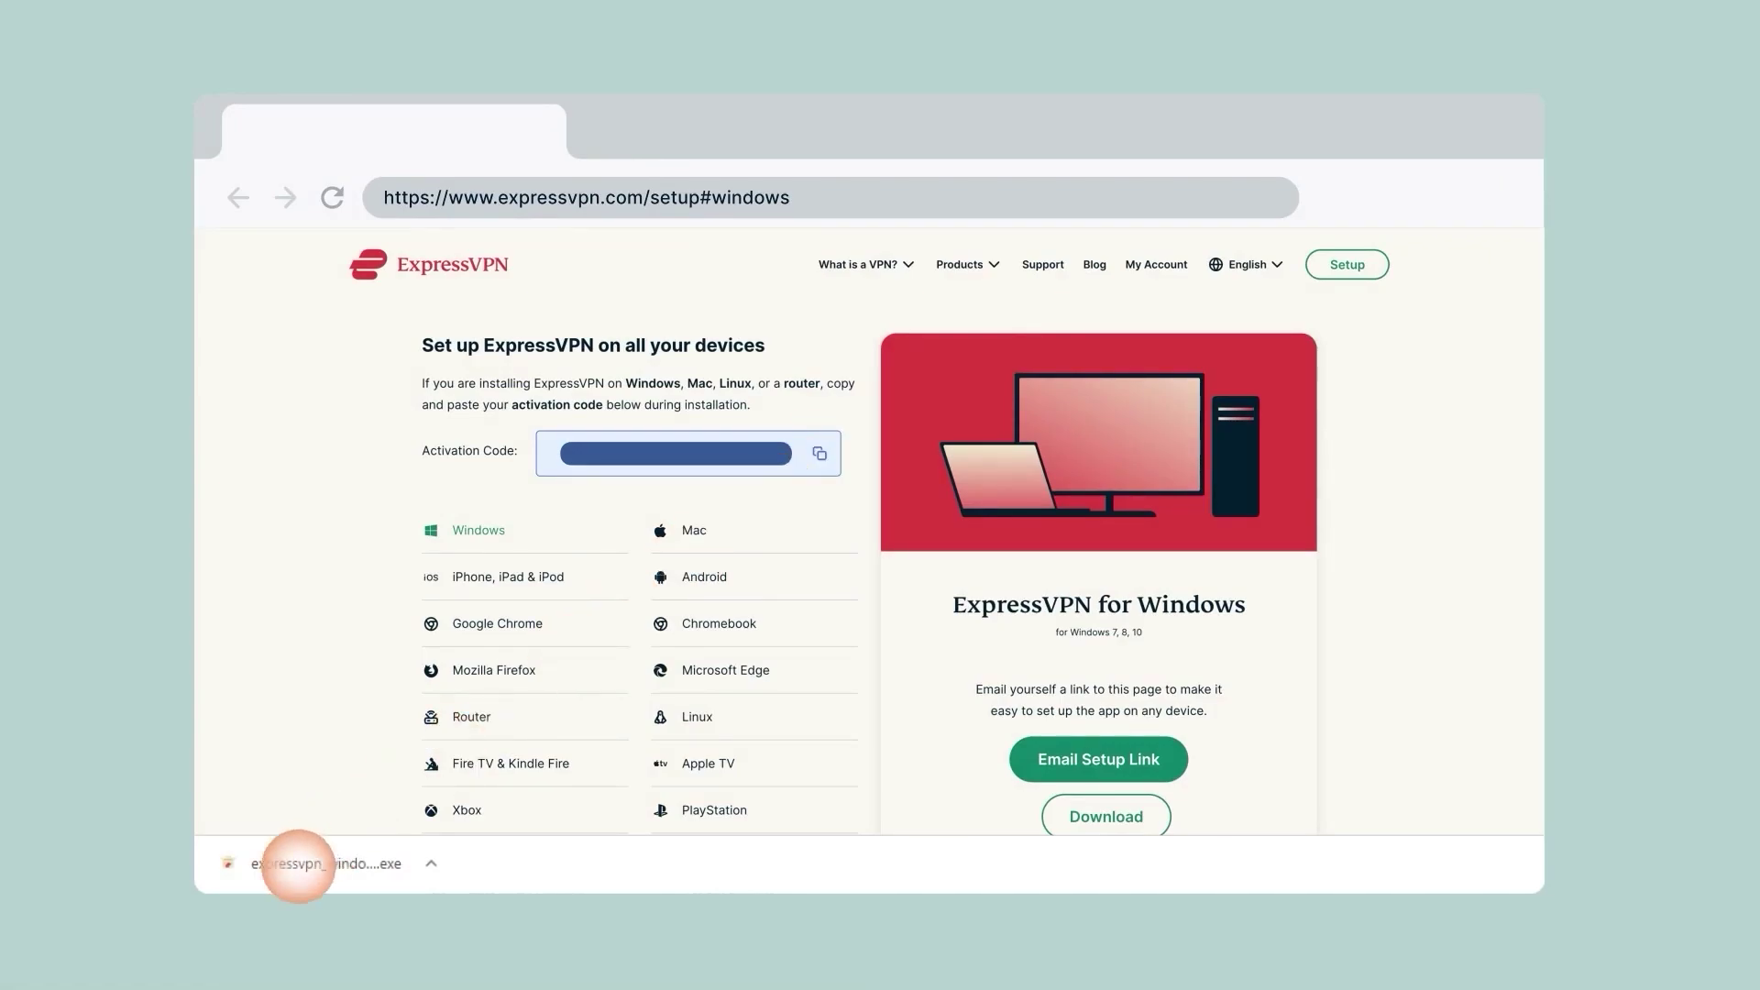
click(294, 863)
- Approve the permission prompts and complete installation, continuing past the What's New screen
click(786, 611)
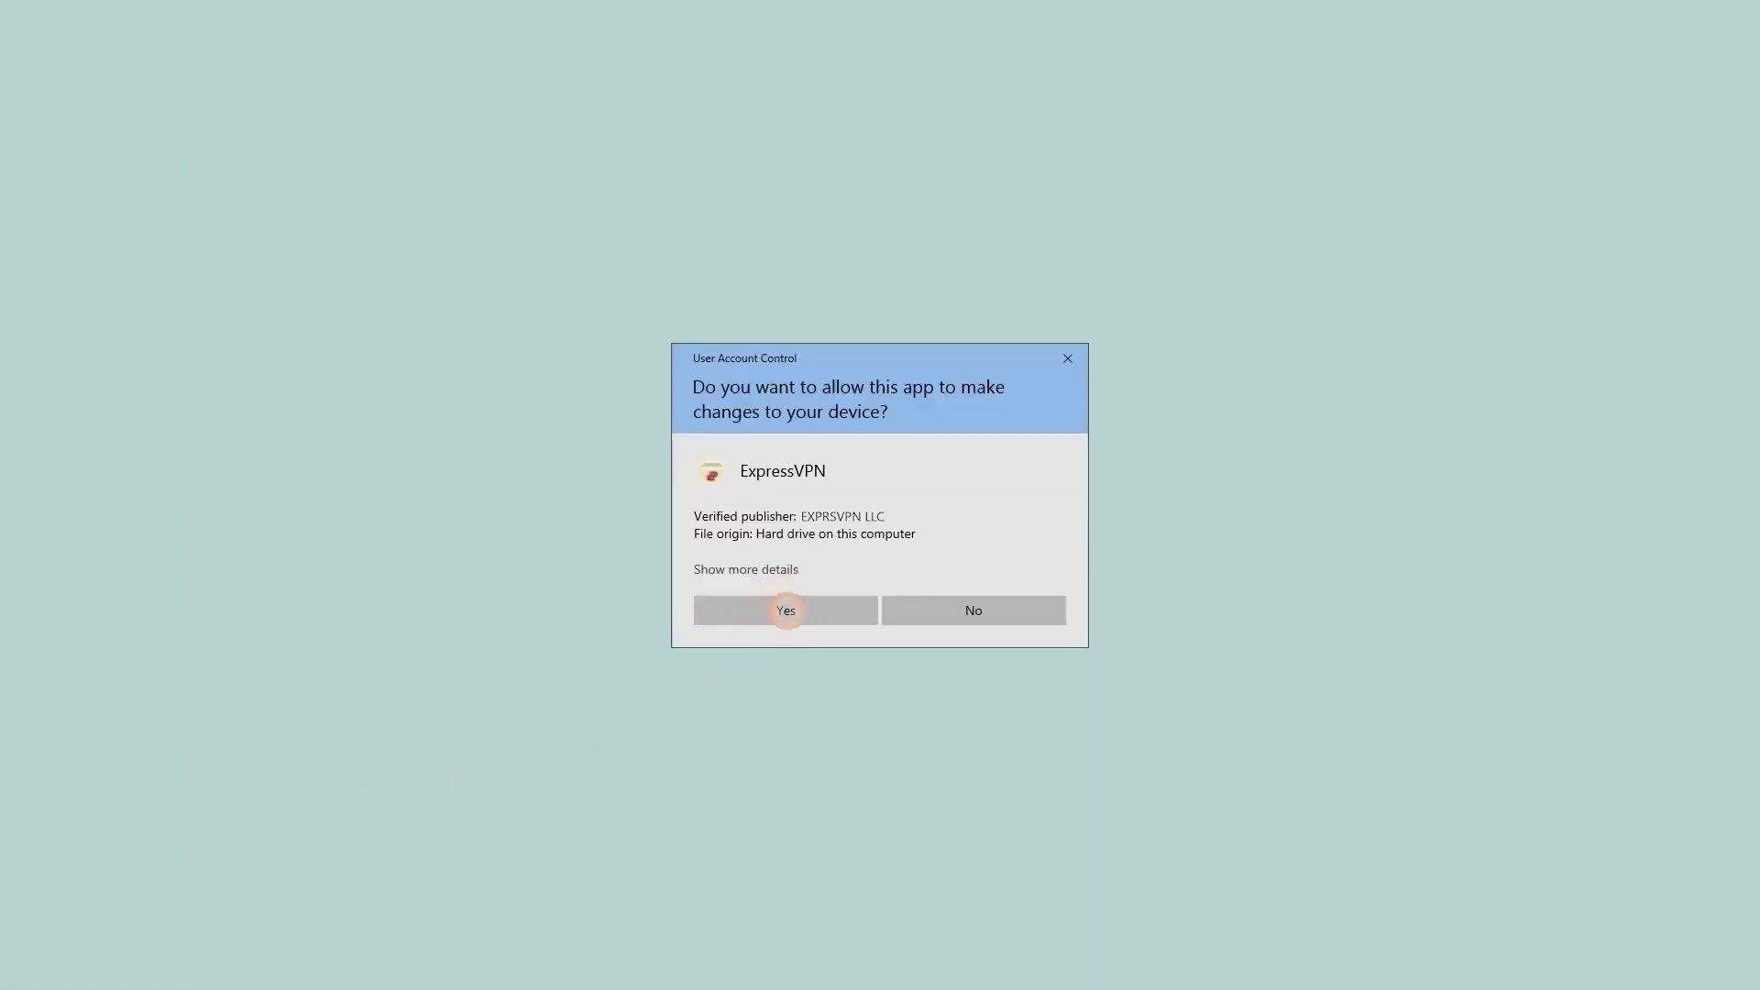
click(880, 711)
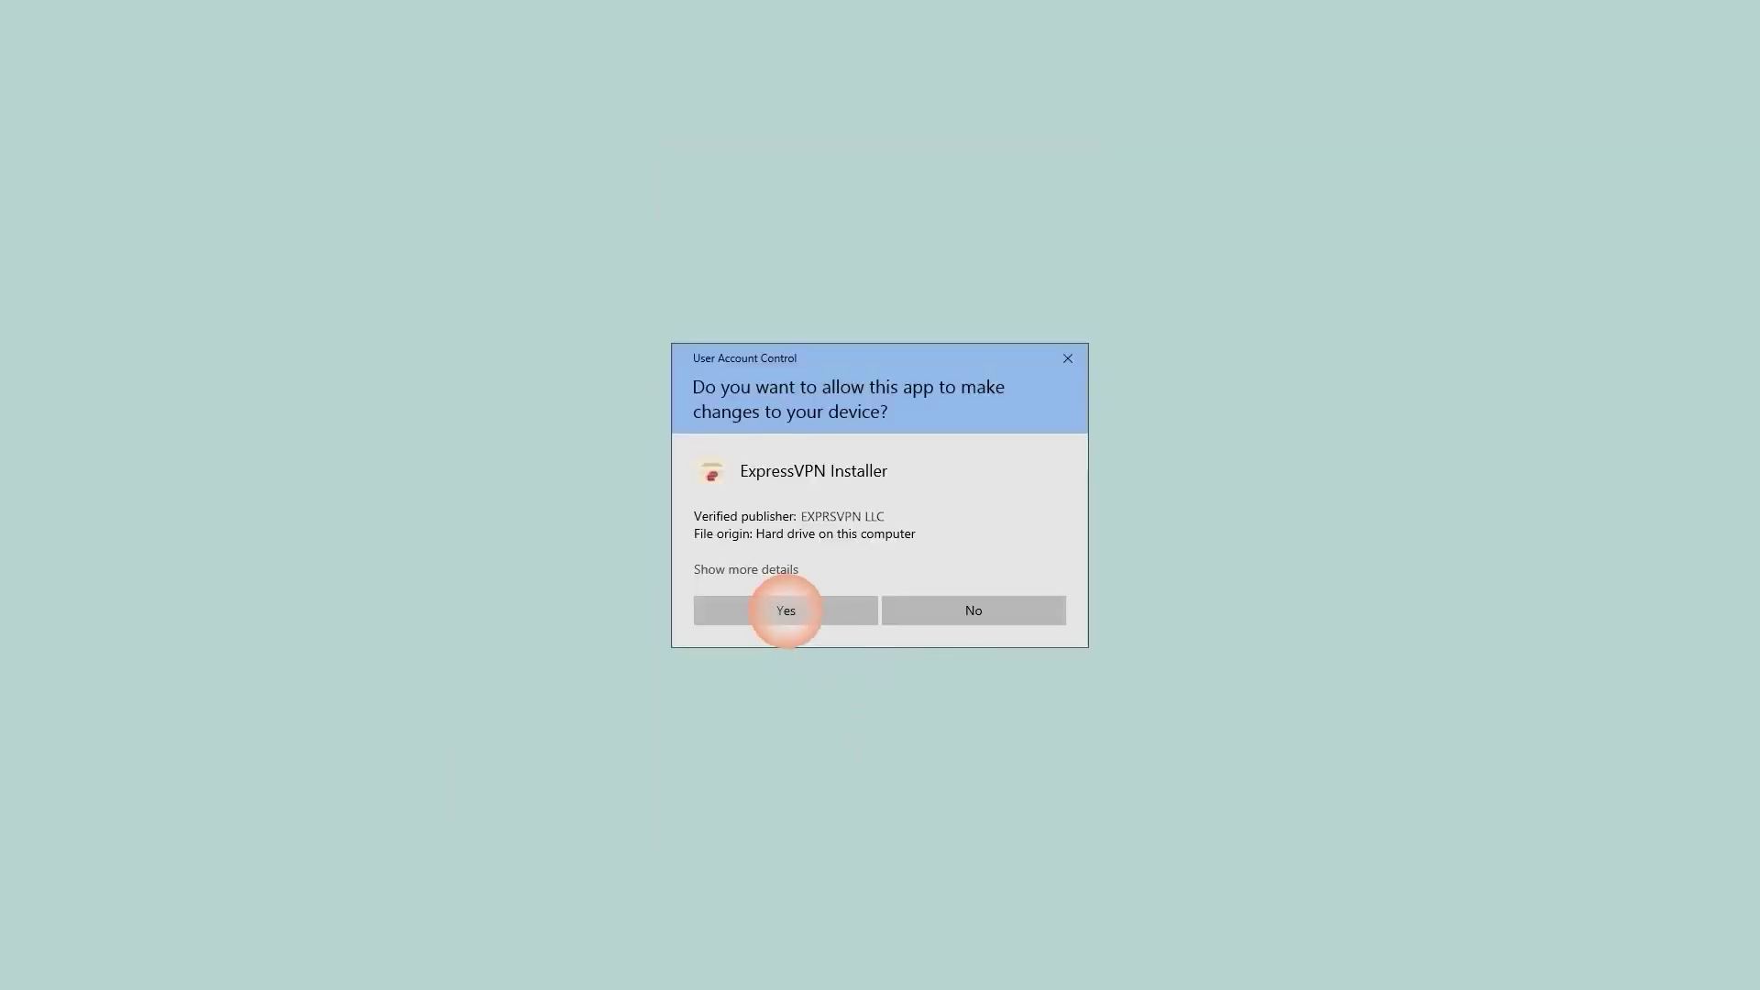
click(786, 610)
click(876, 711)
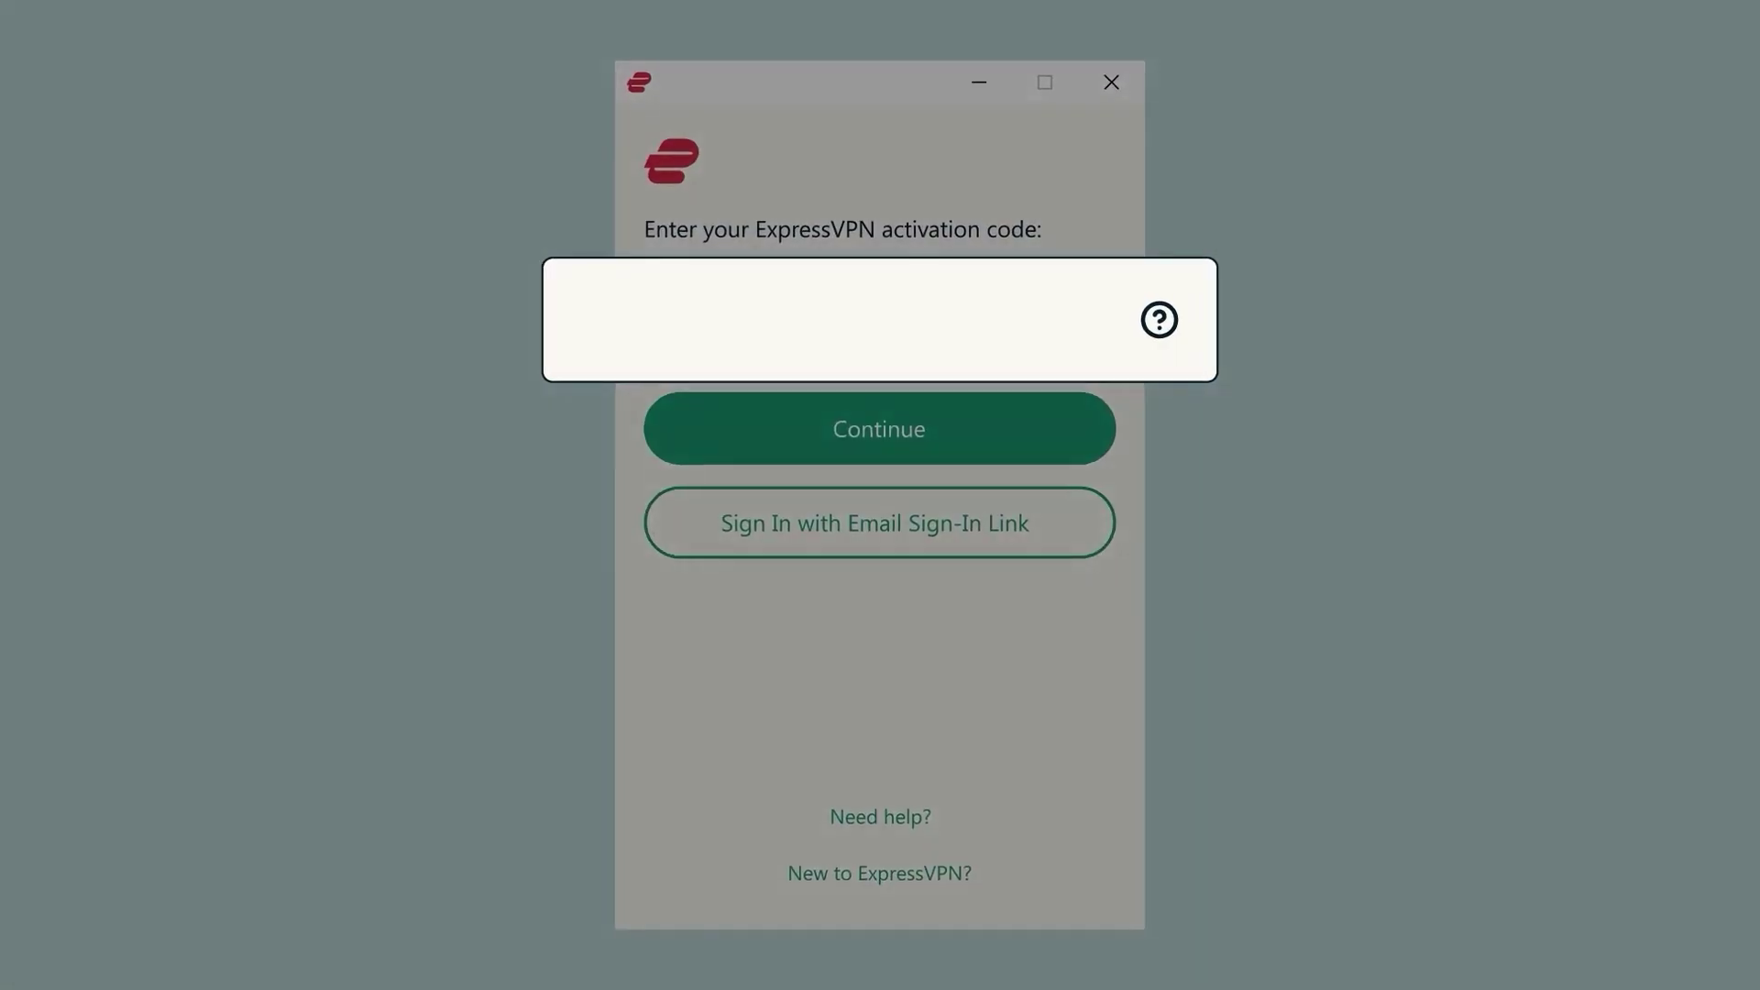
- Activate with the pasted activation code, then allow launch on startup and diagnostic sharing
key(ctrl+v)
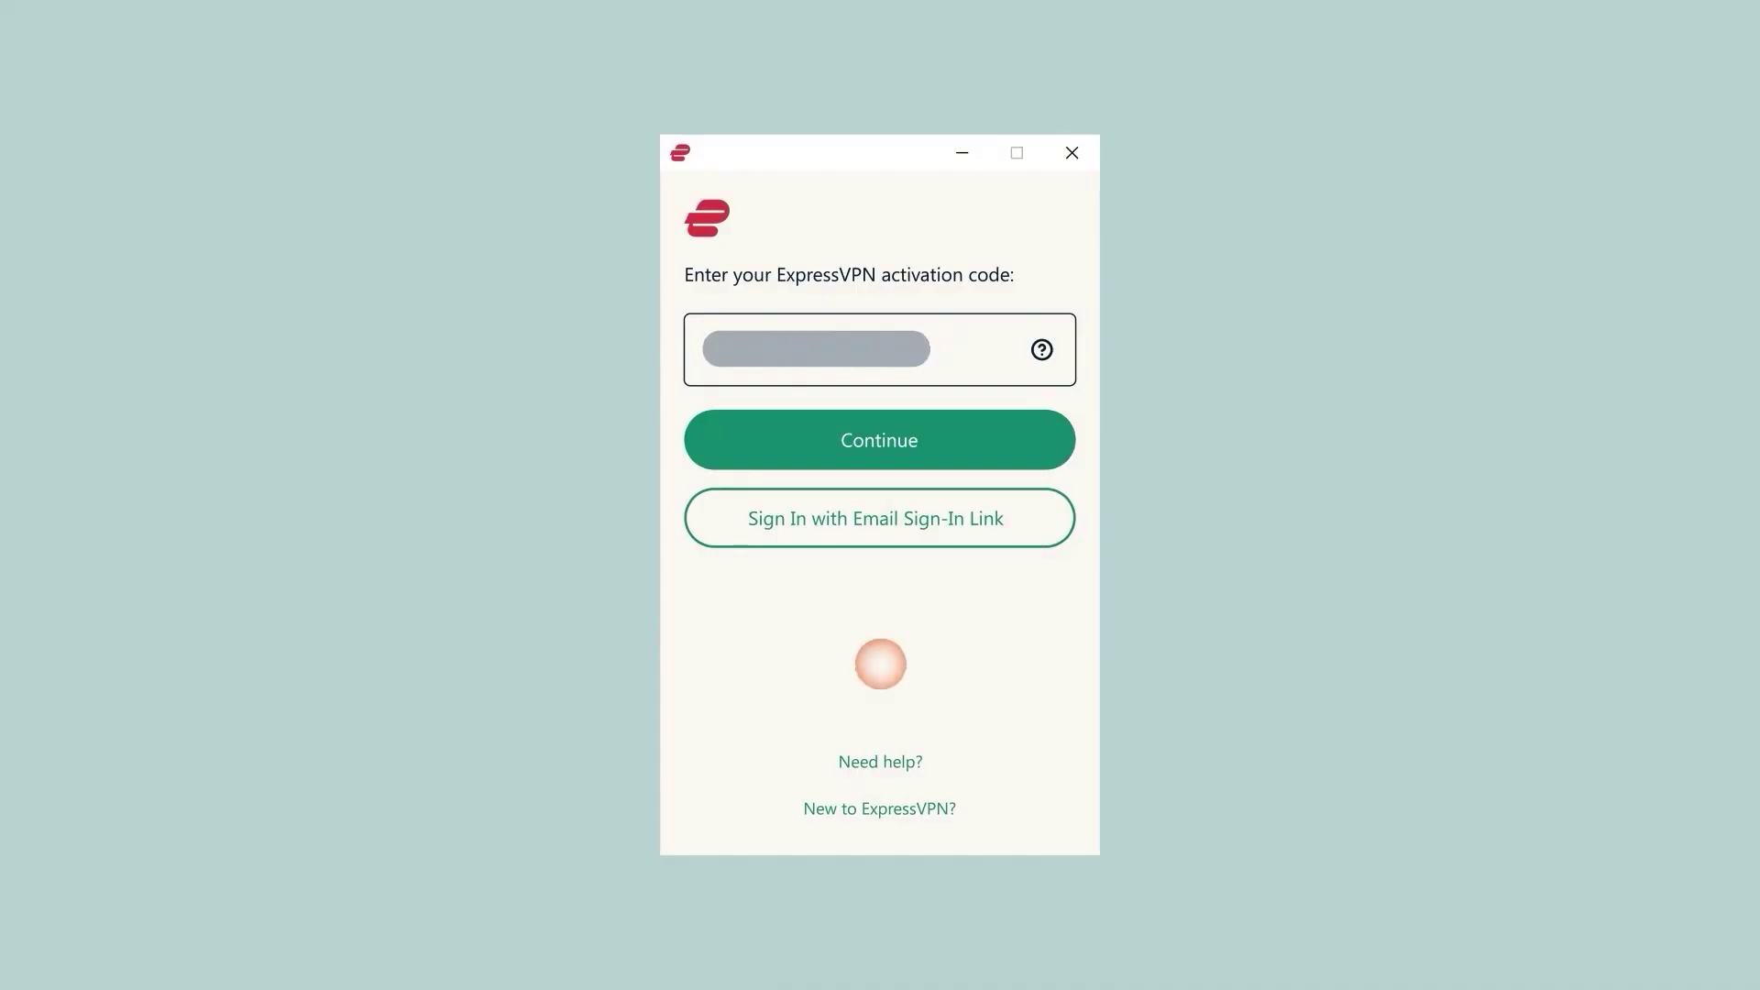
click(879, 451)
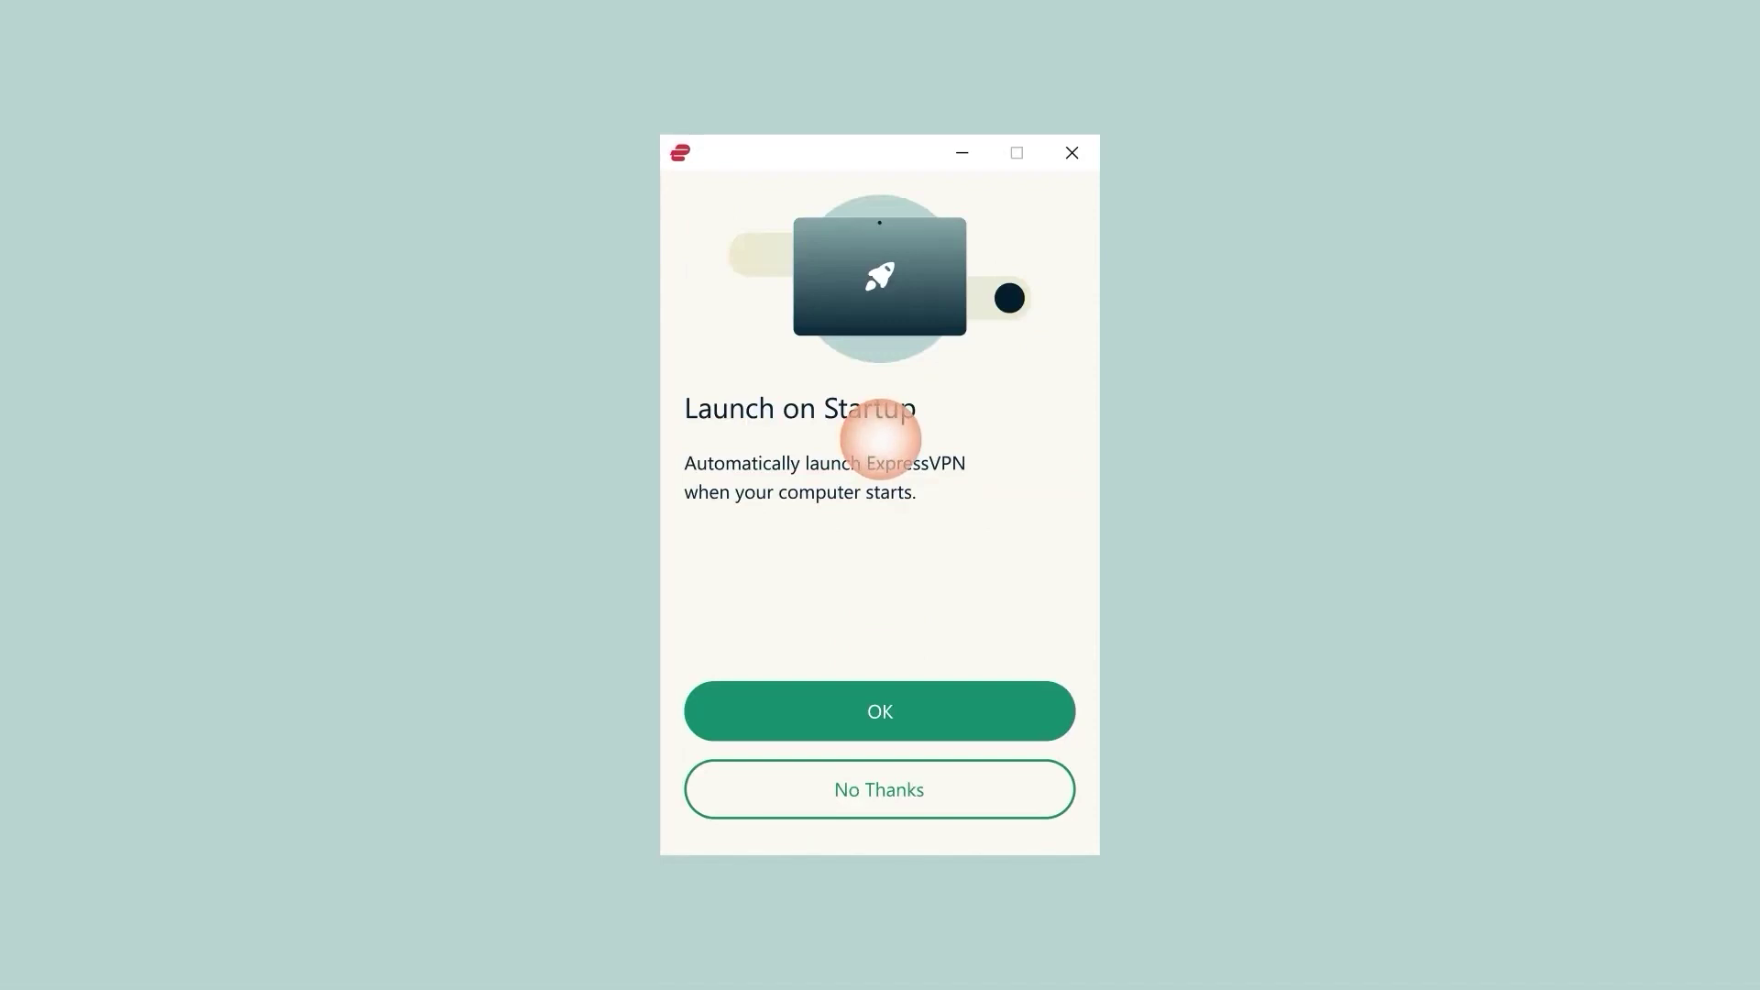
click(880, 709)
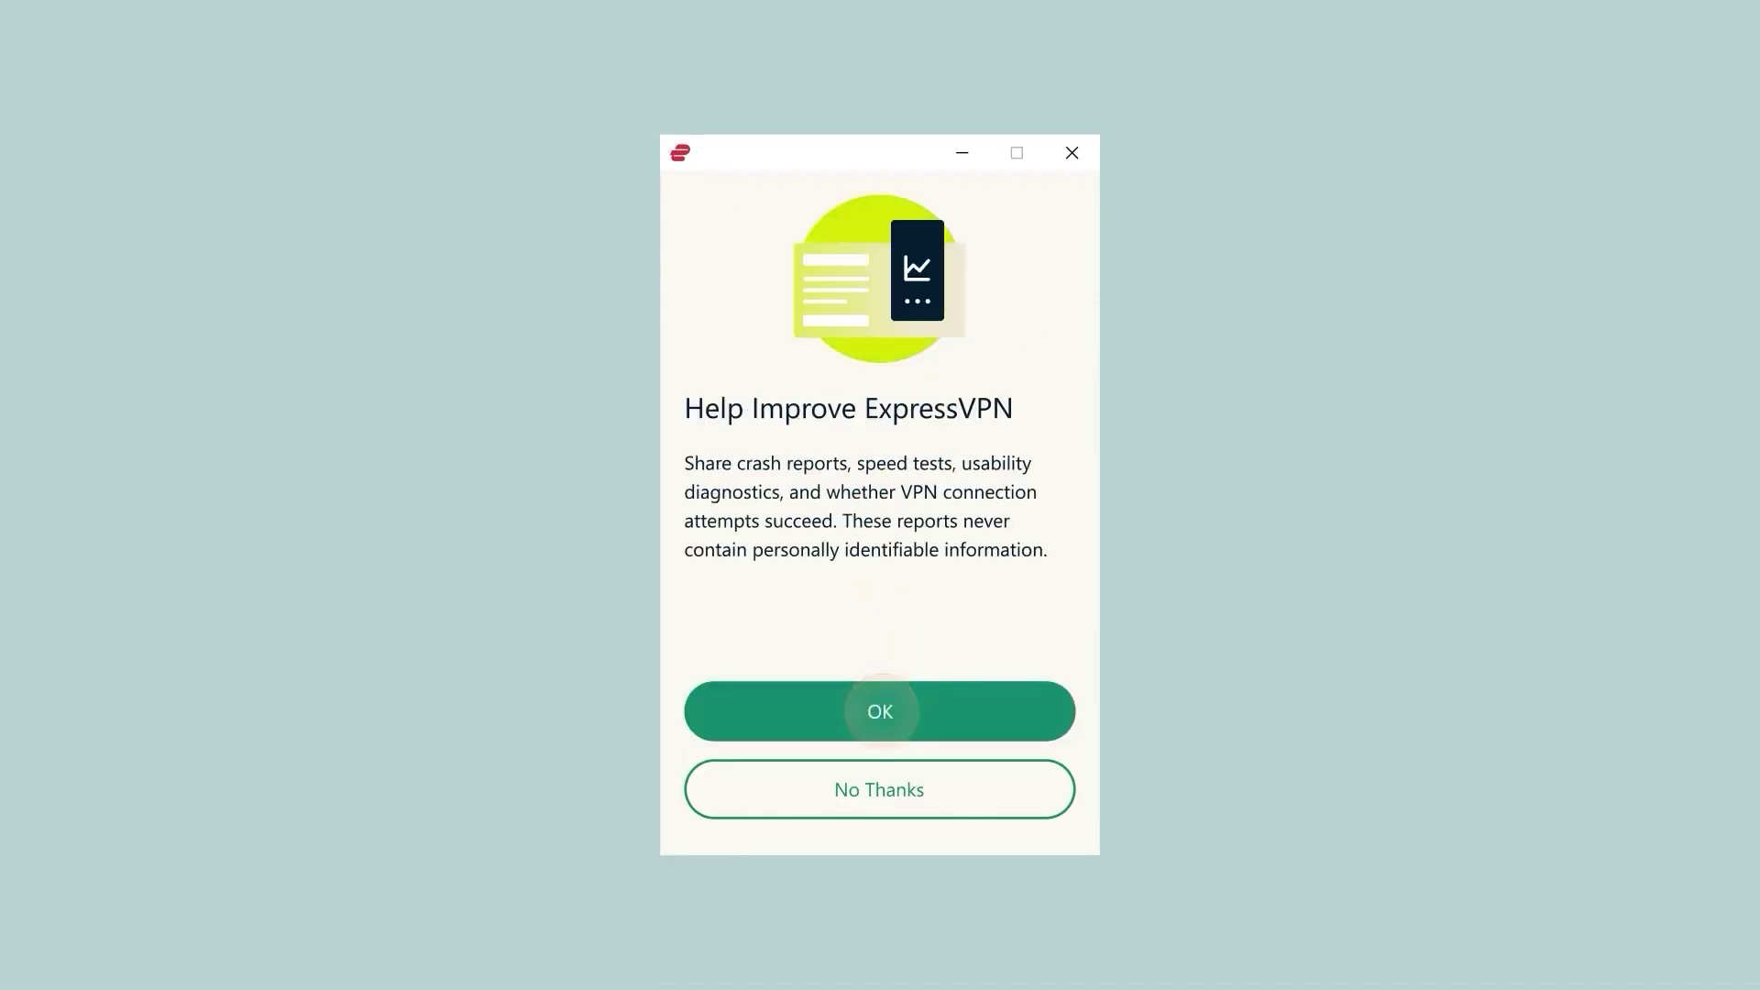
click(880, 711)
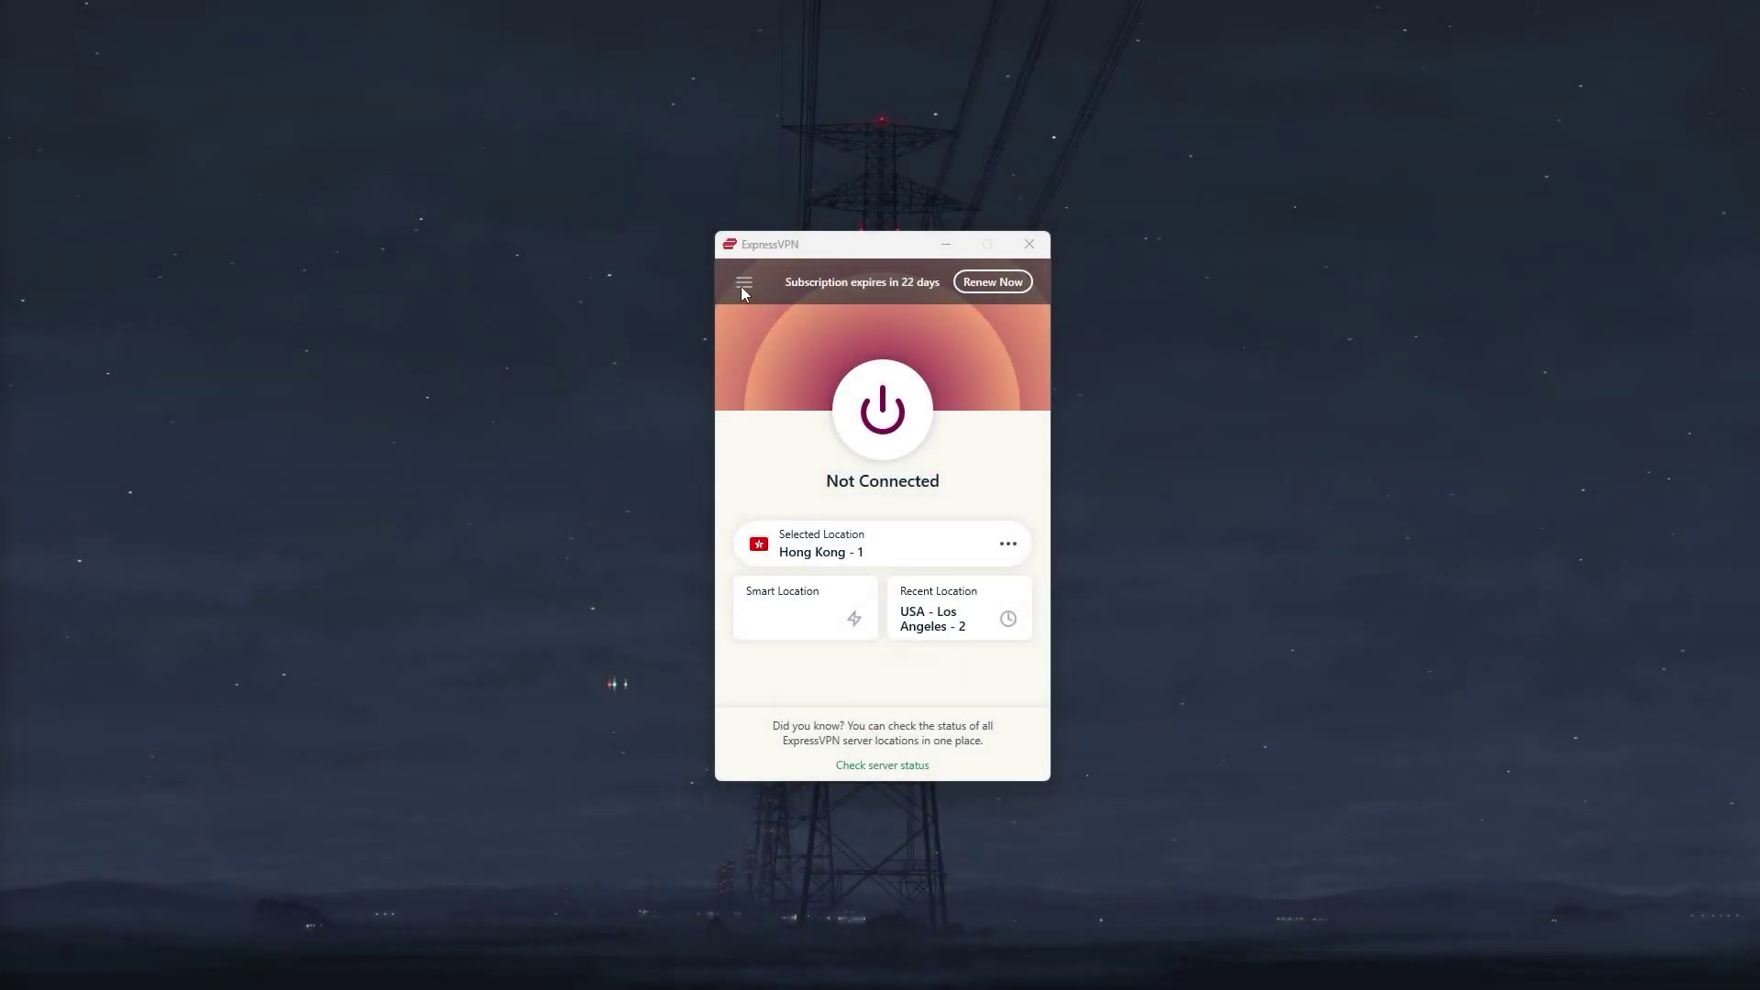
- Pick United States under Americas in VPN Locations and connect to USA - Los Angeles - 2
click(742, 286)
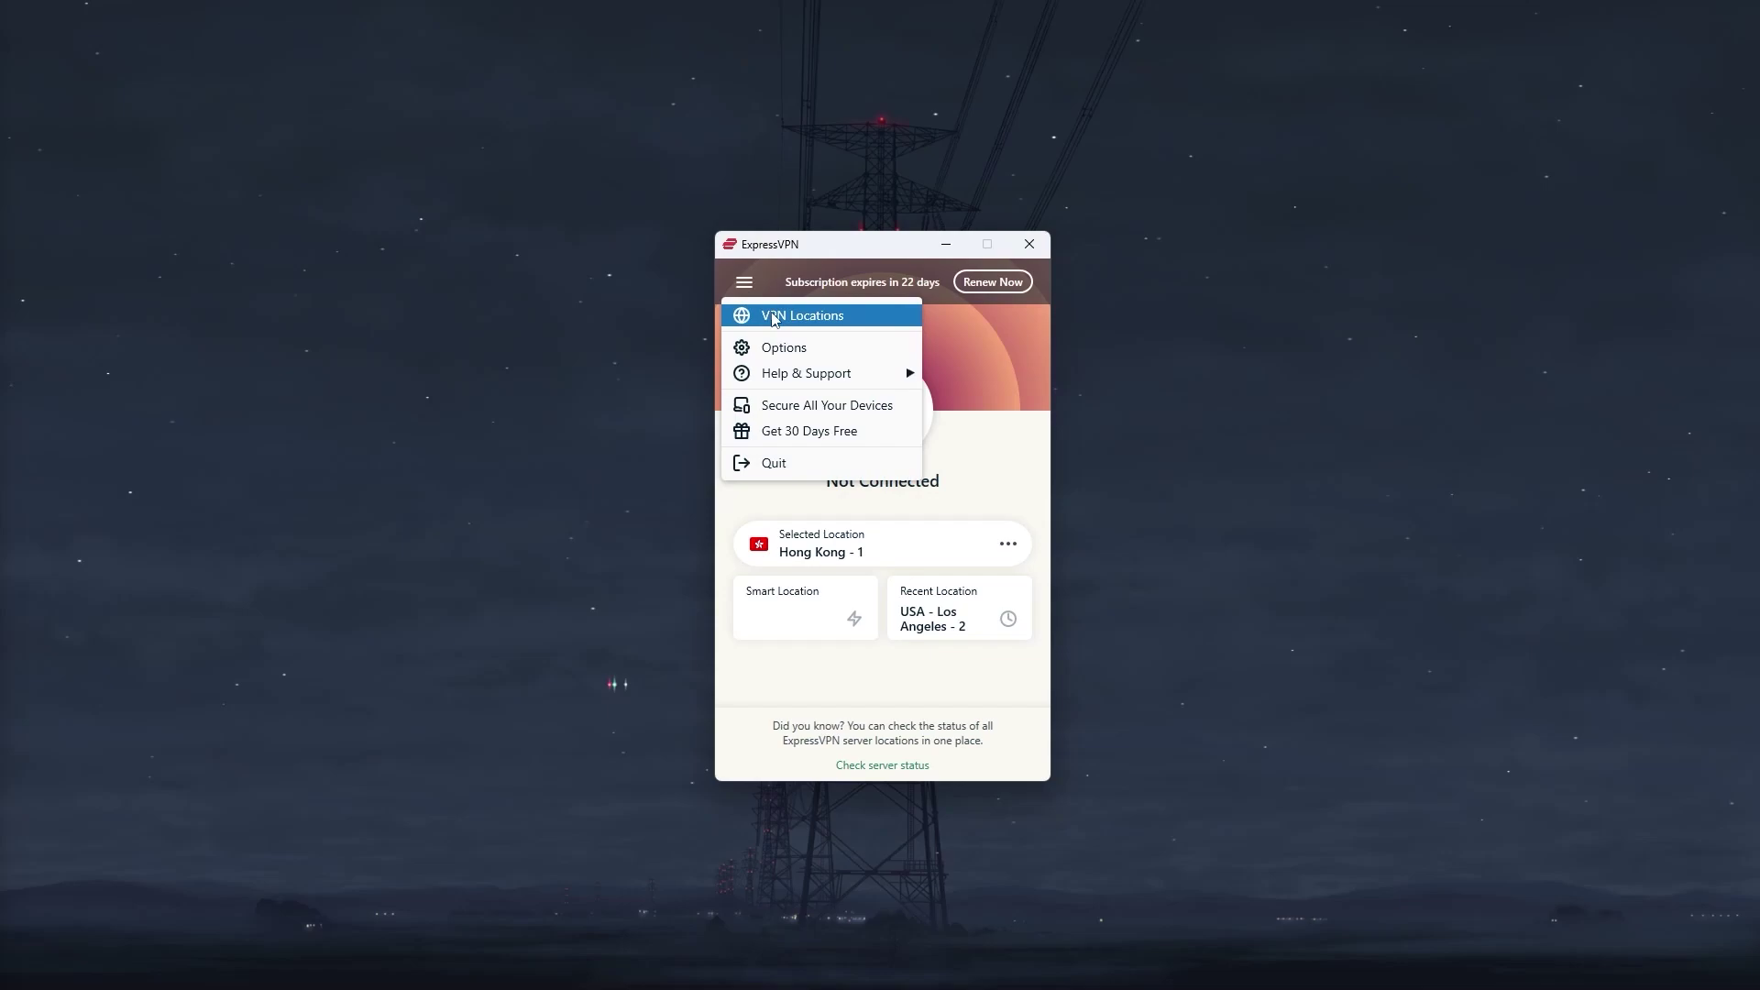
click(773, 317)
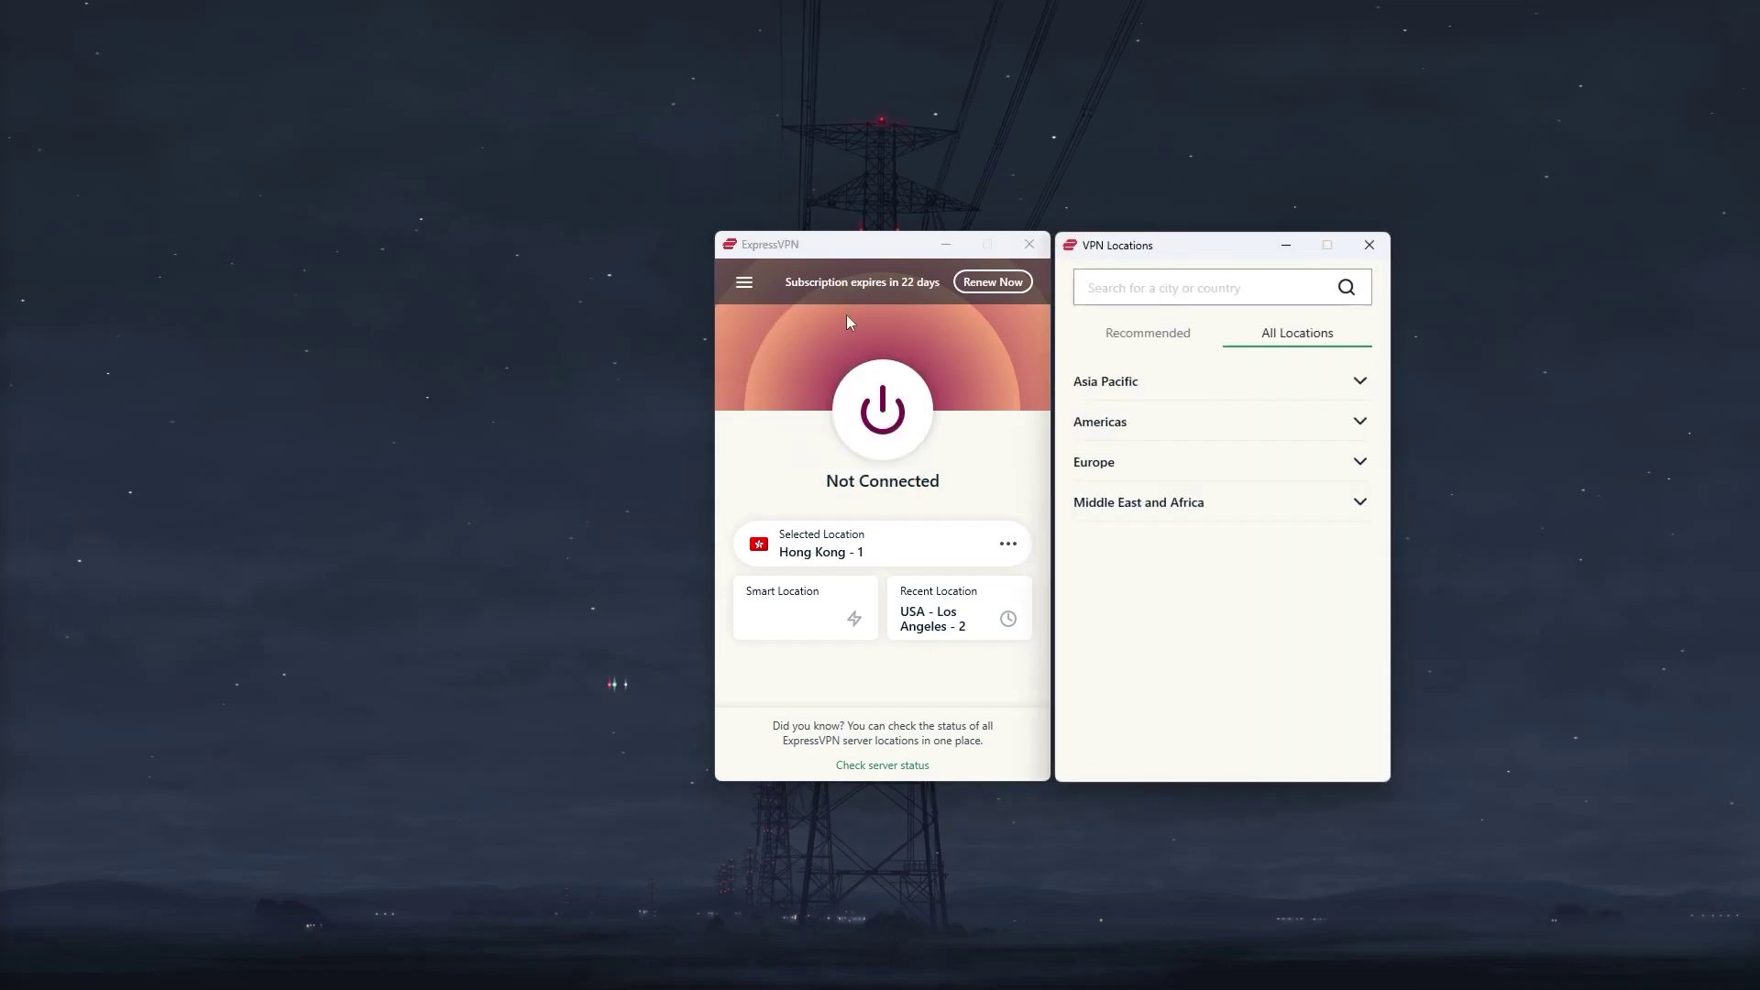
click(1360, 424)
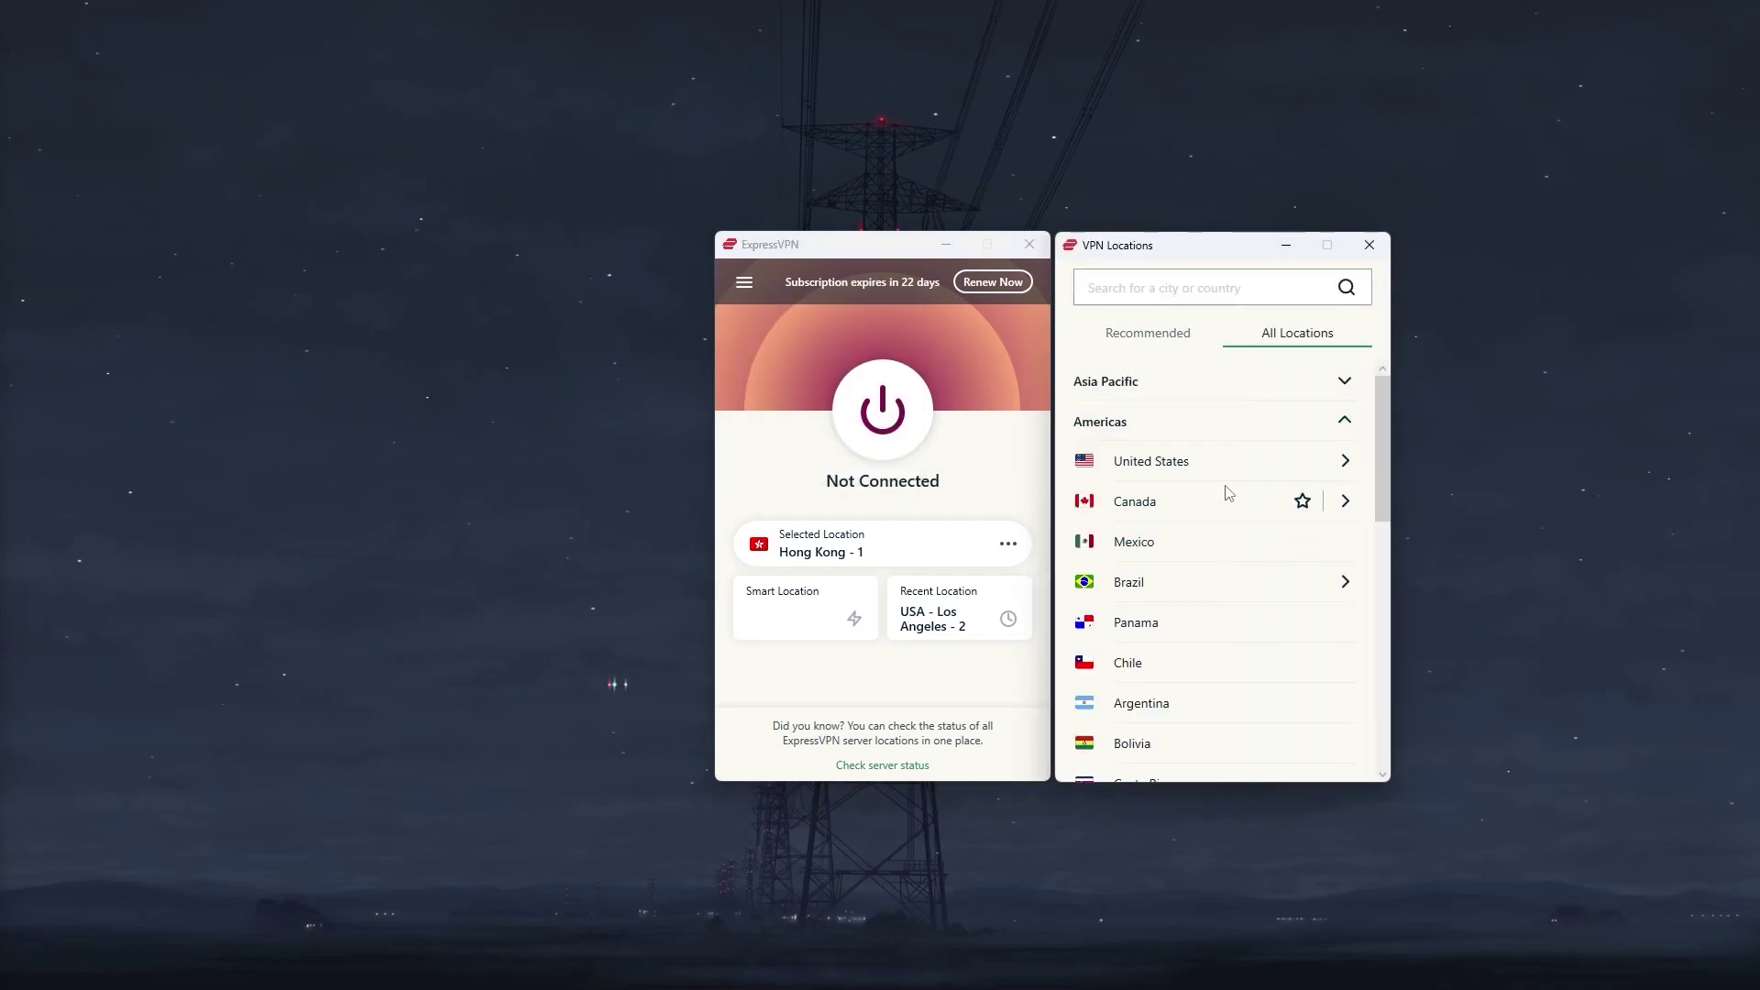
click(1198, 464)
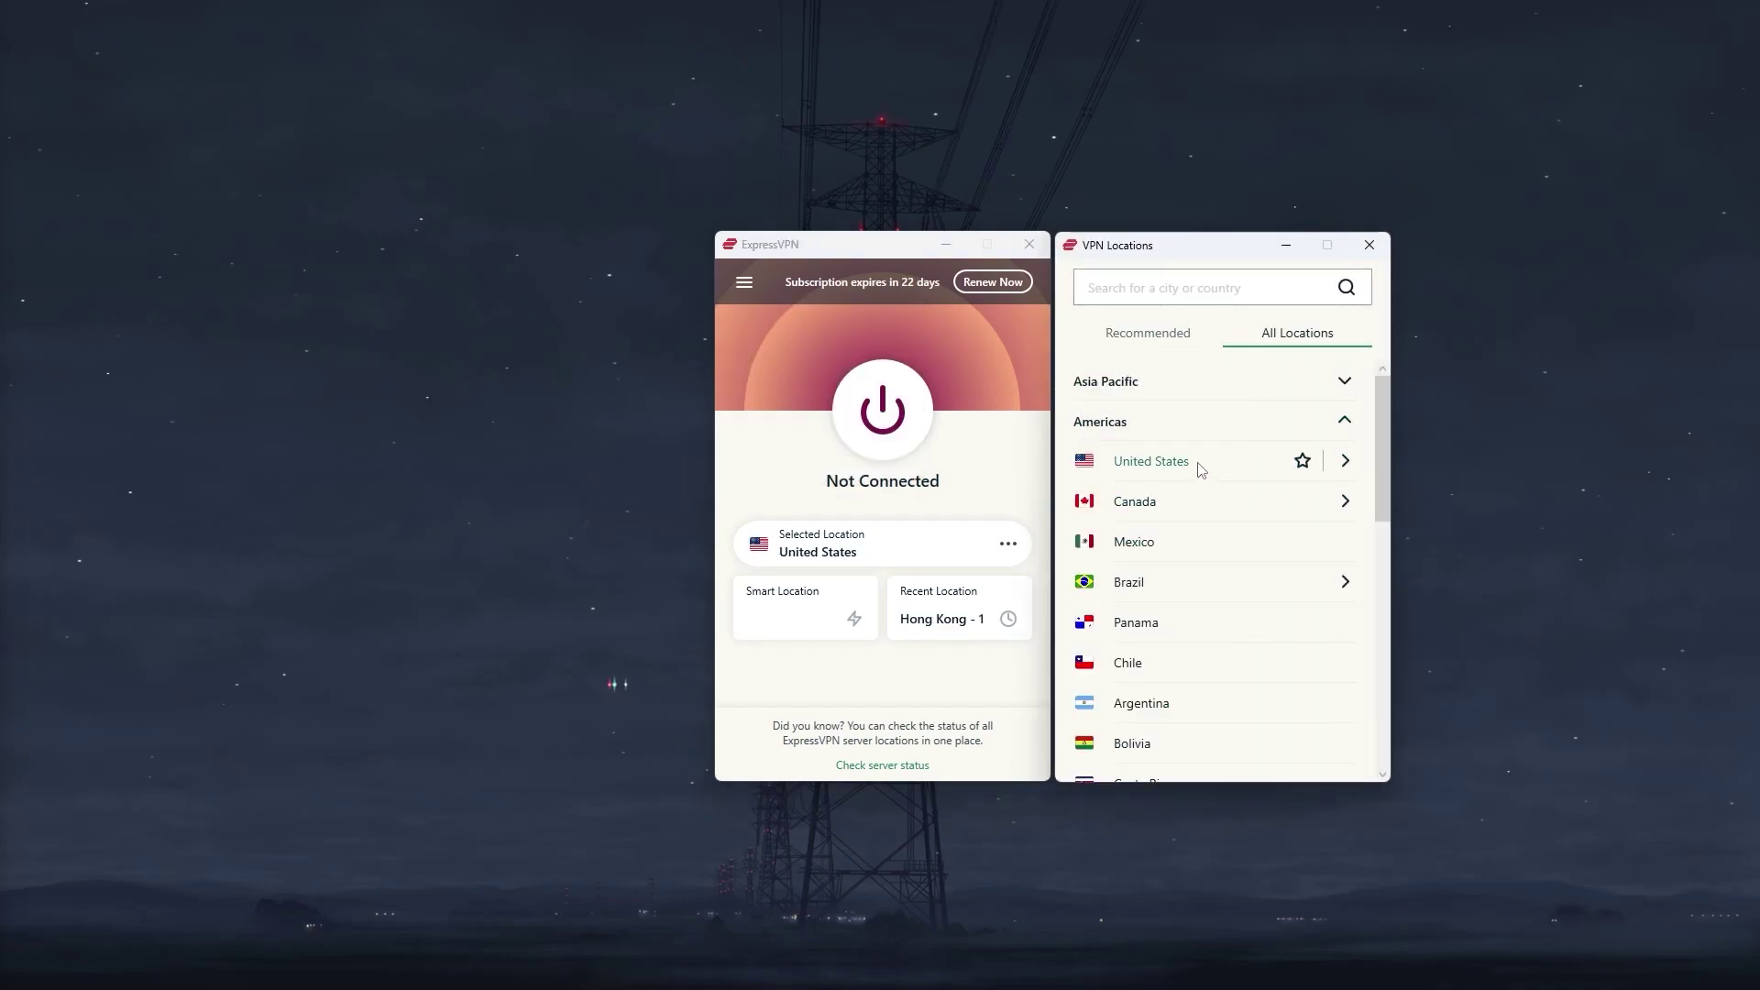
click(861, 442)
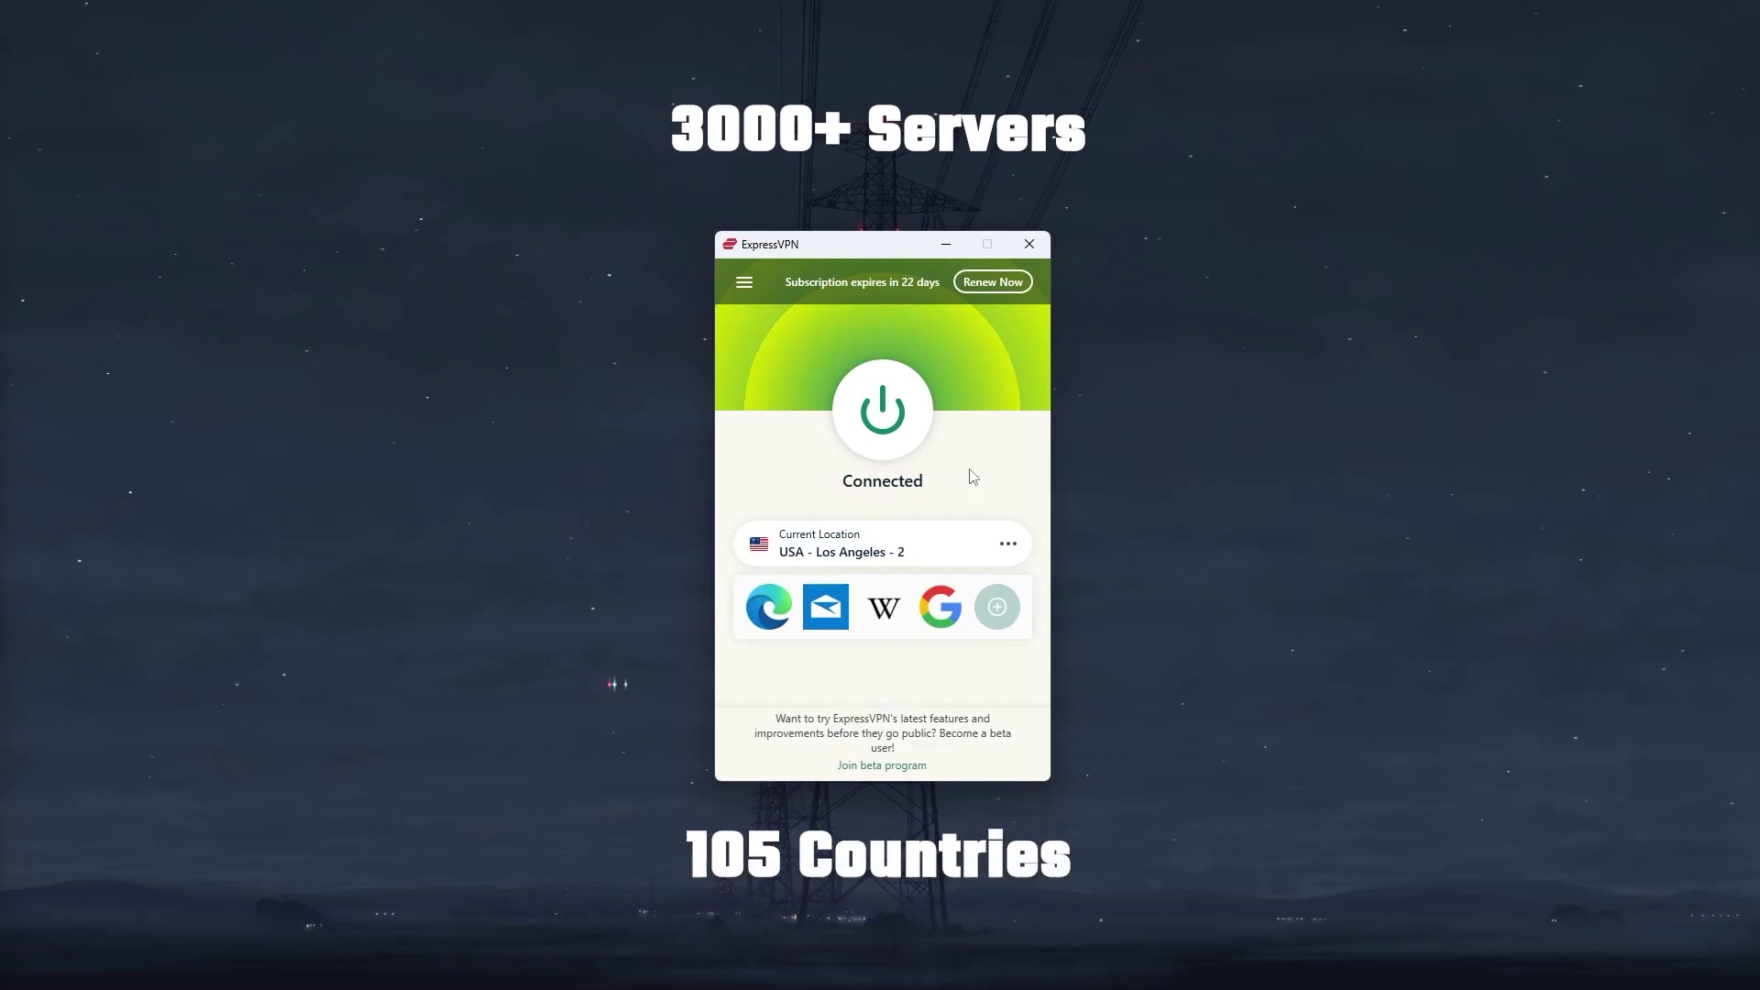
- Star United States as a favourite, check it on the Favorites tab, then close VPN Locations
click(745, 284)
click(810, 315)
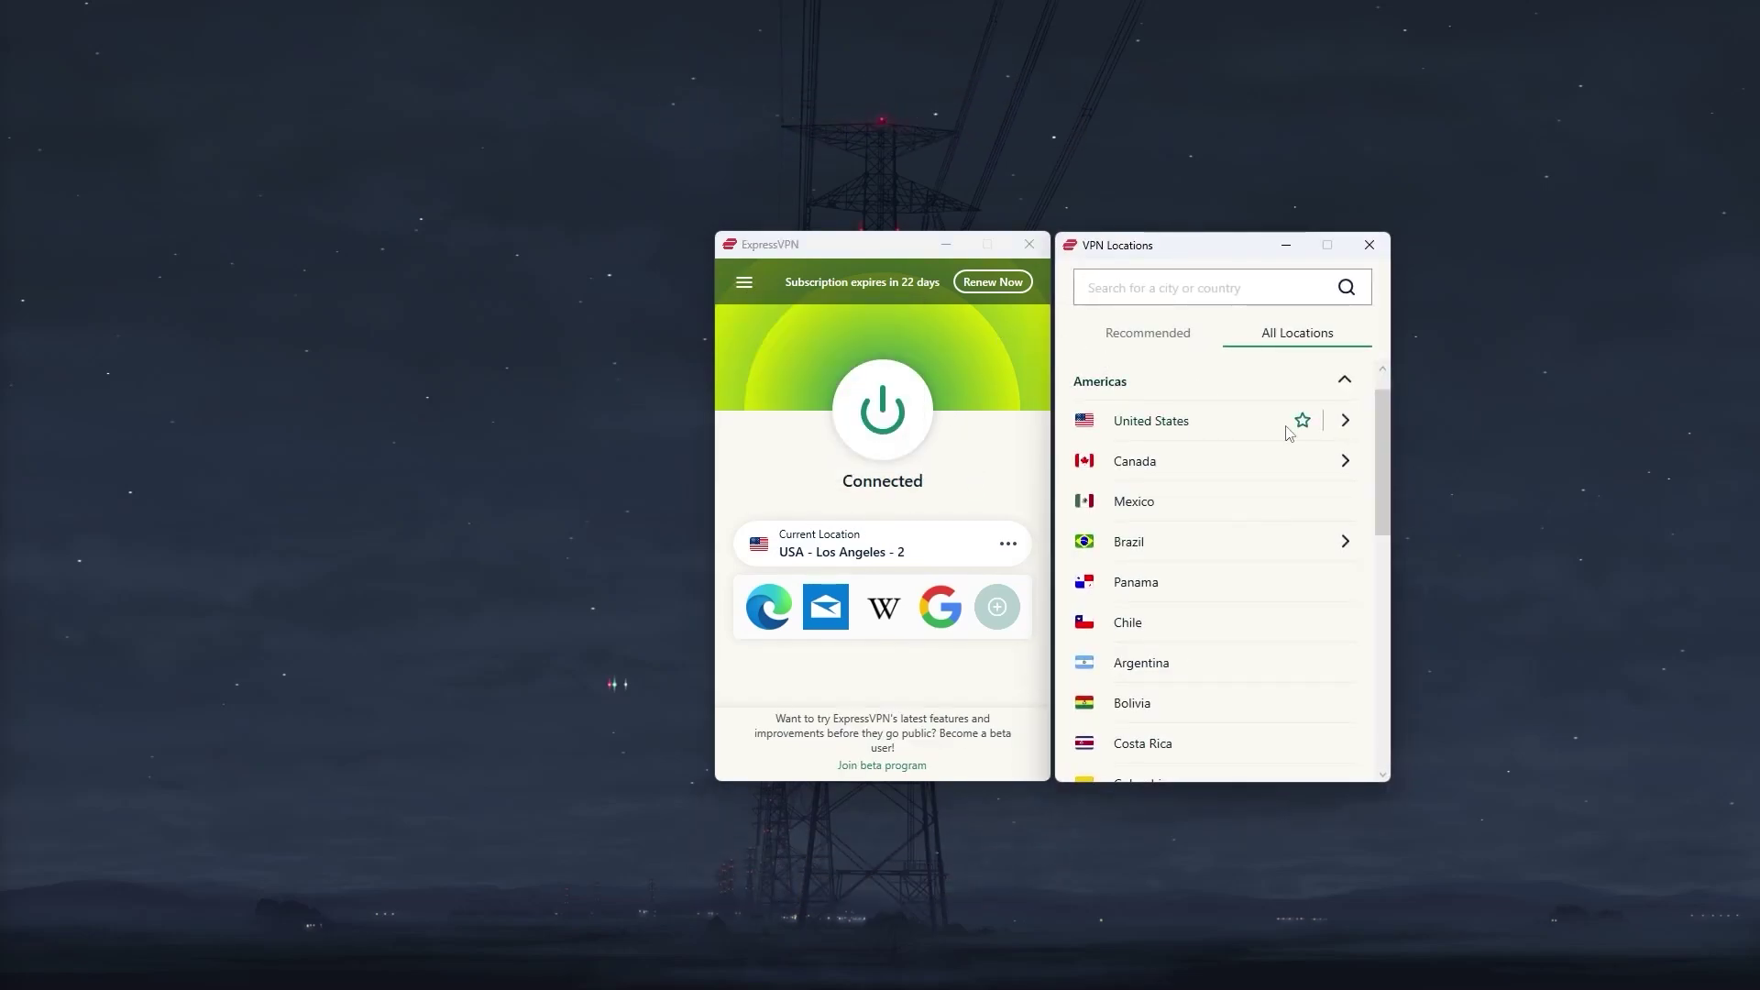
click(1302, 421)
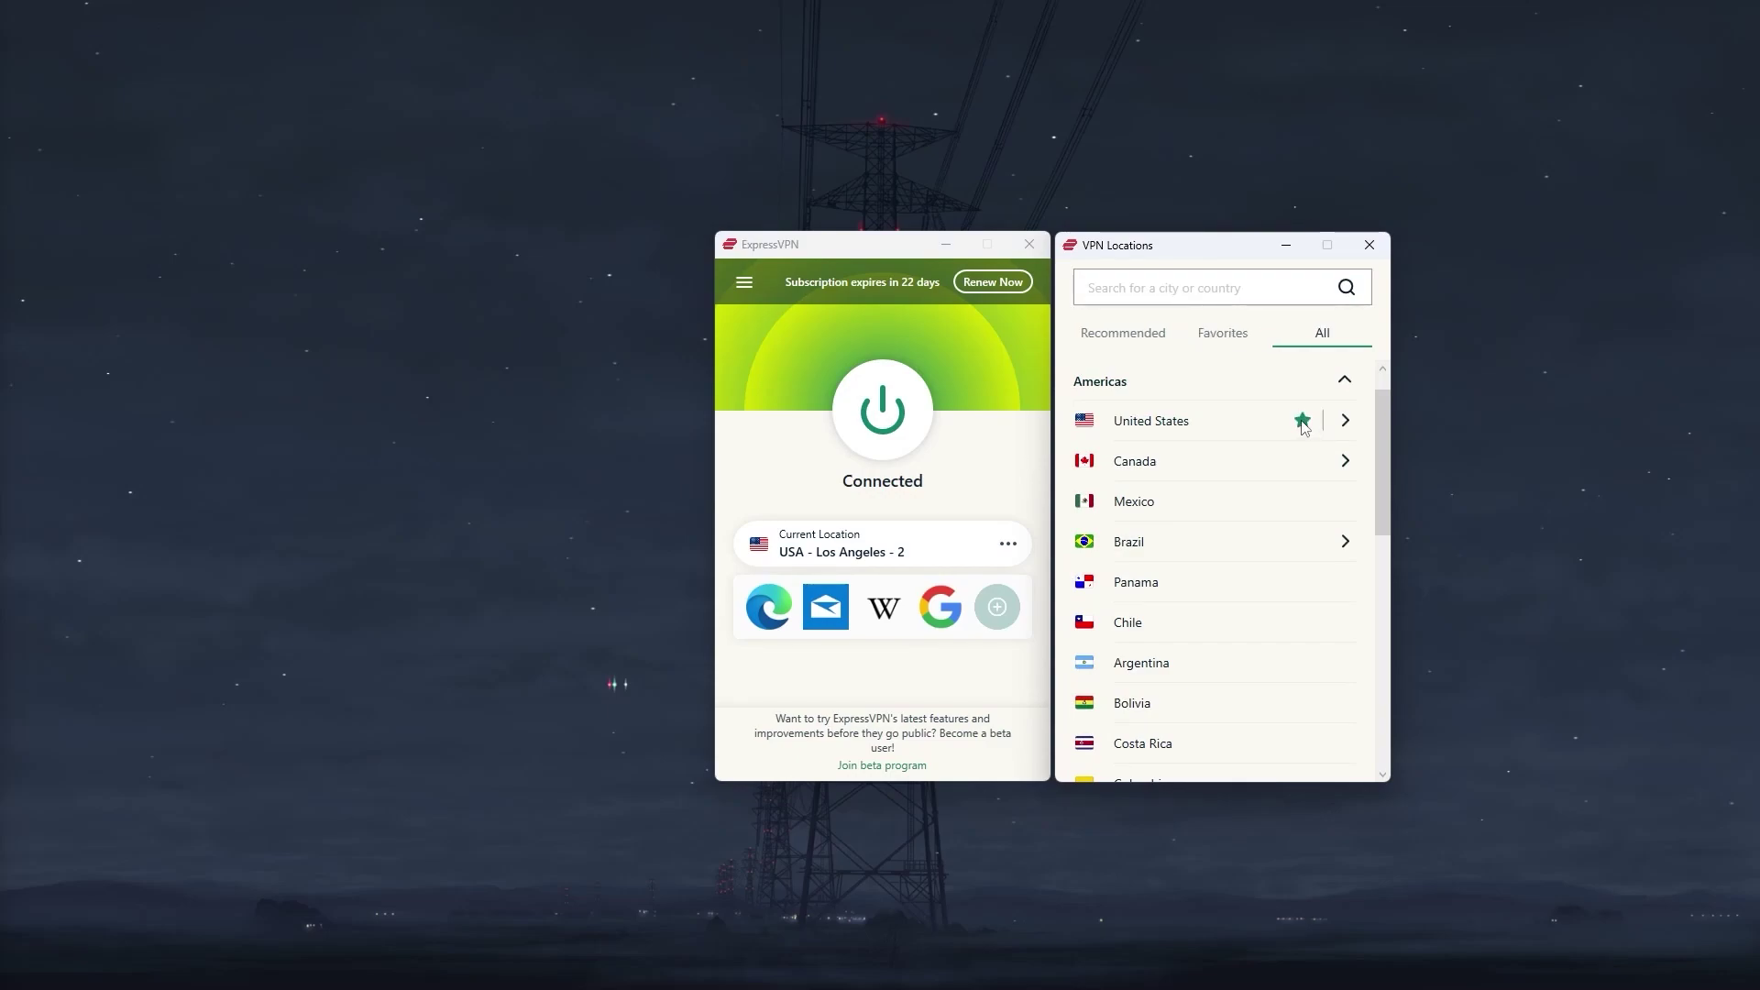
click(1238, 343)
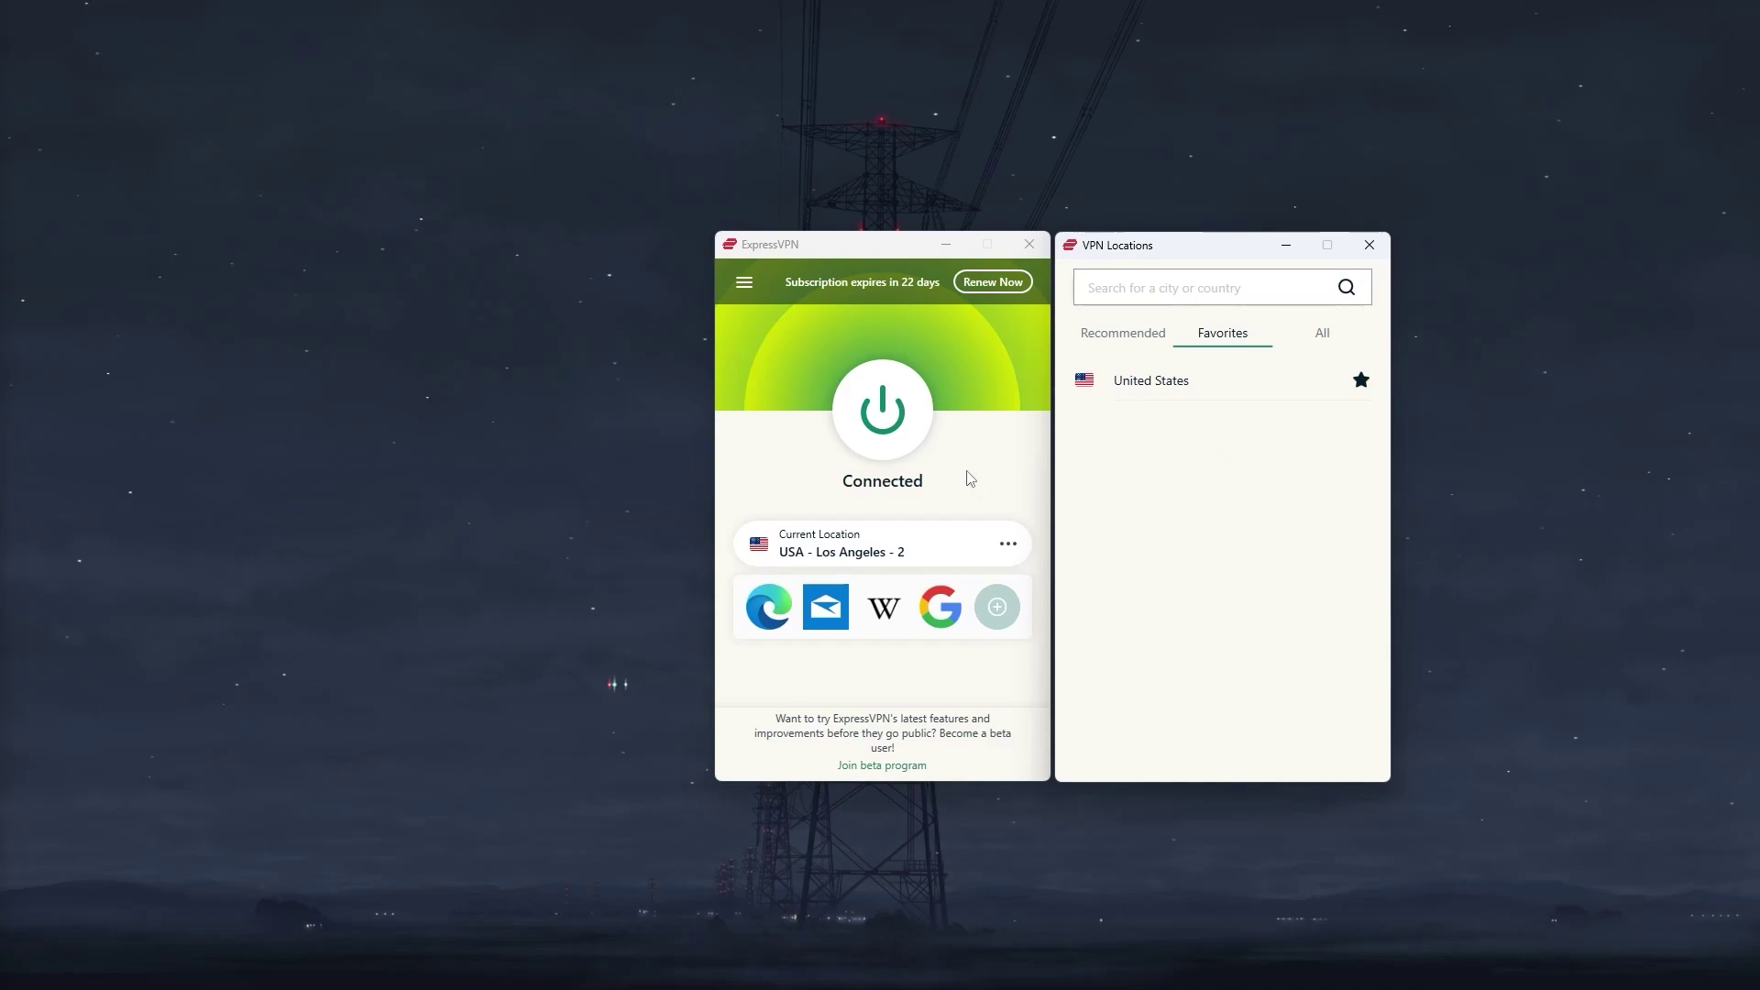
click(1368, 244)
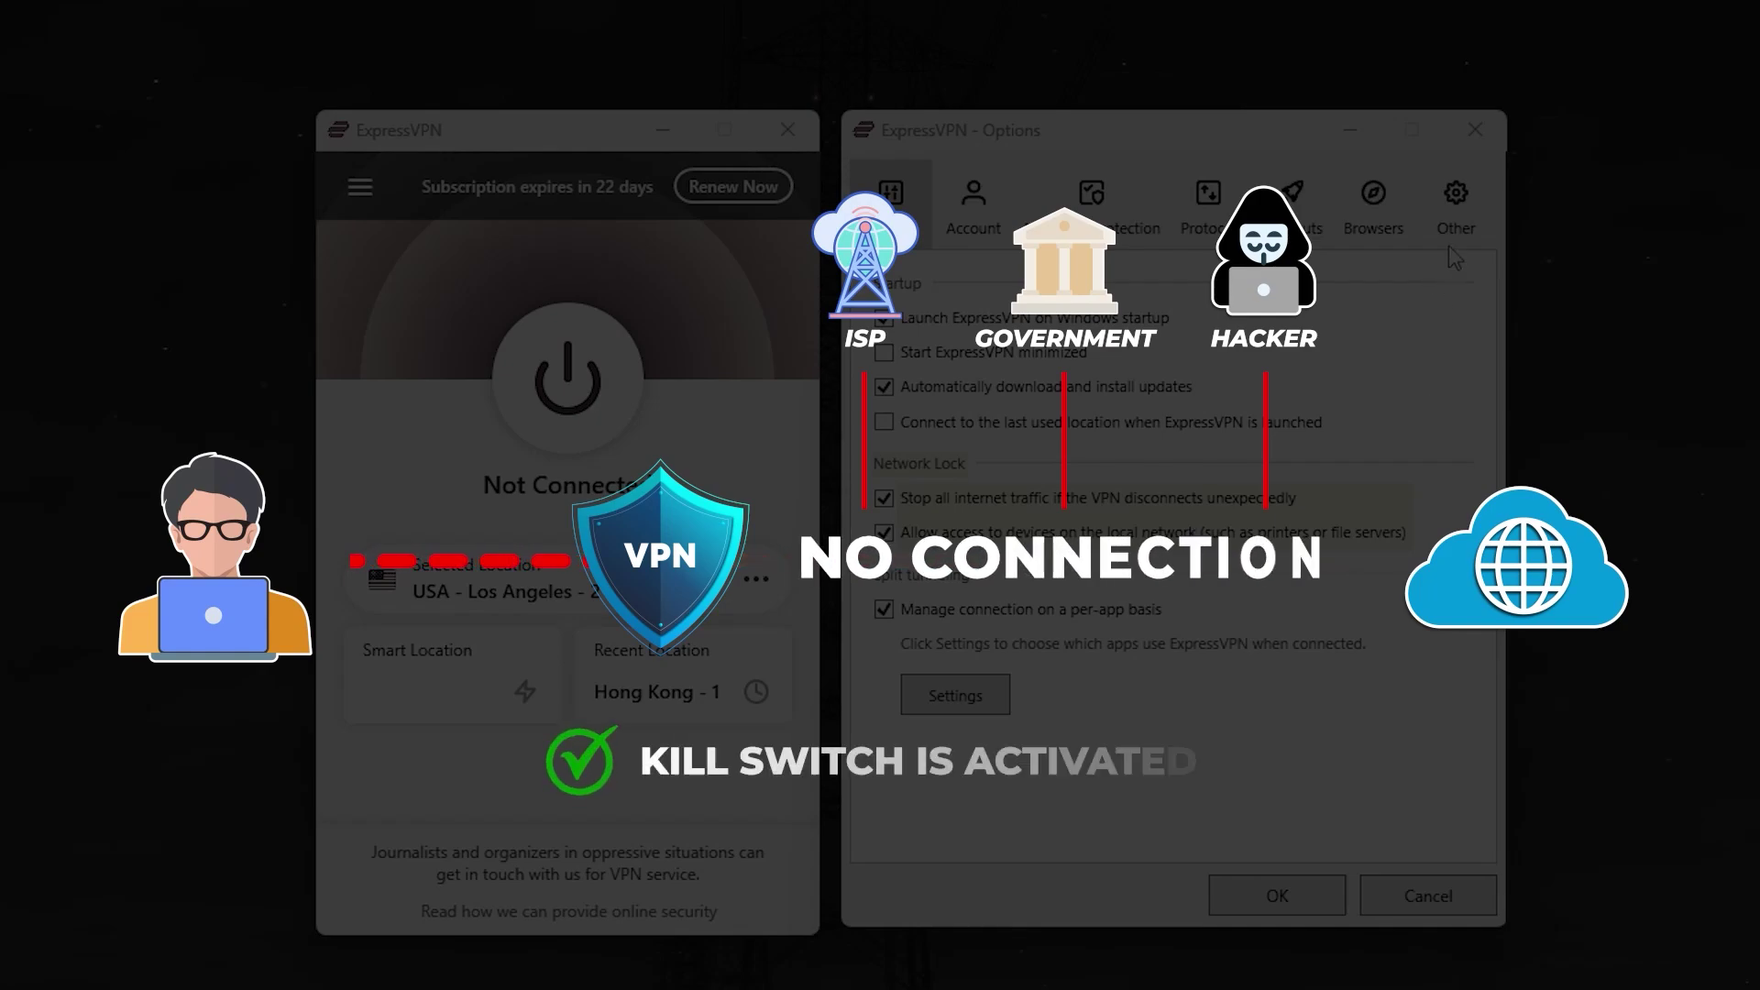
- Close the Options window, leaving USA - Los Angeles - 2 selected and Not Connected
click(1475, 129)
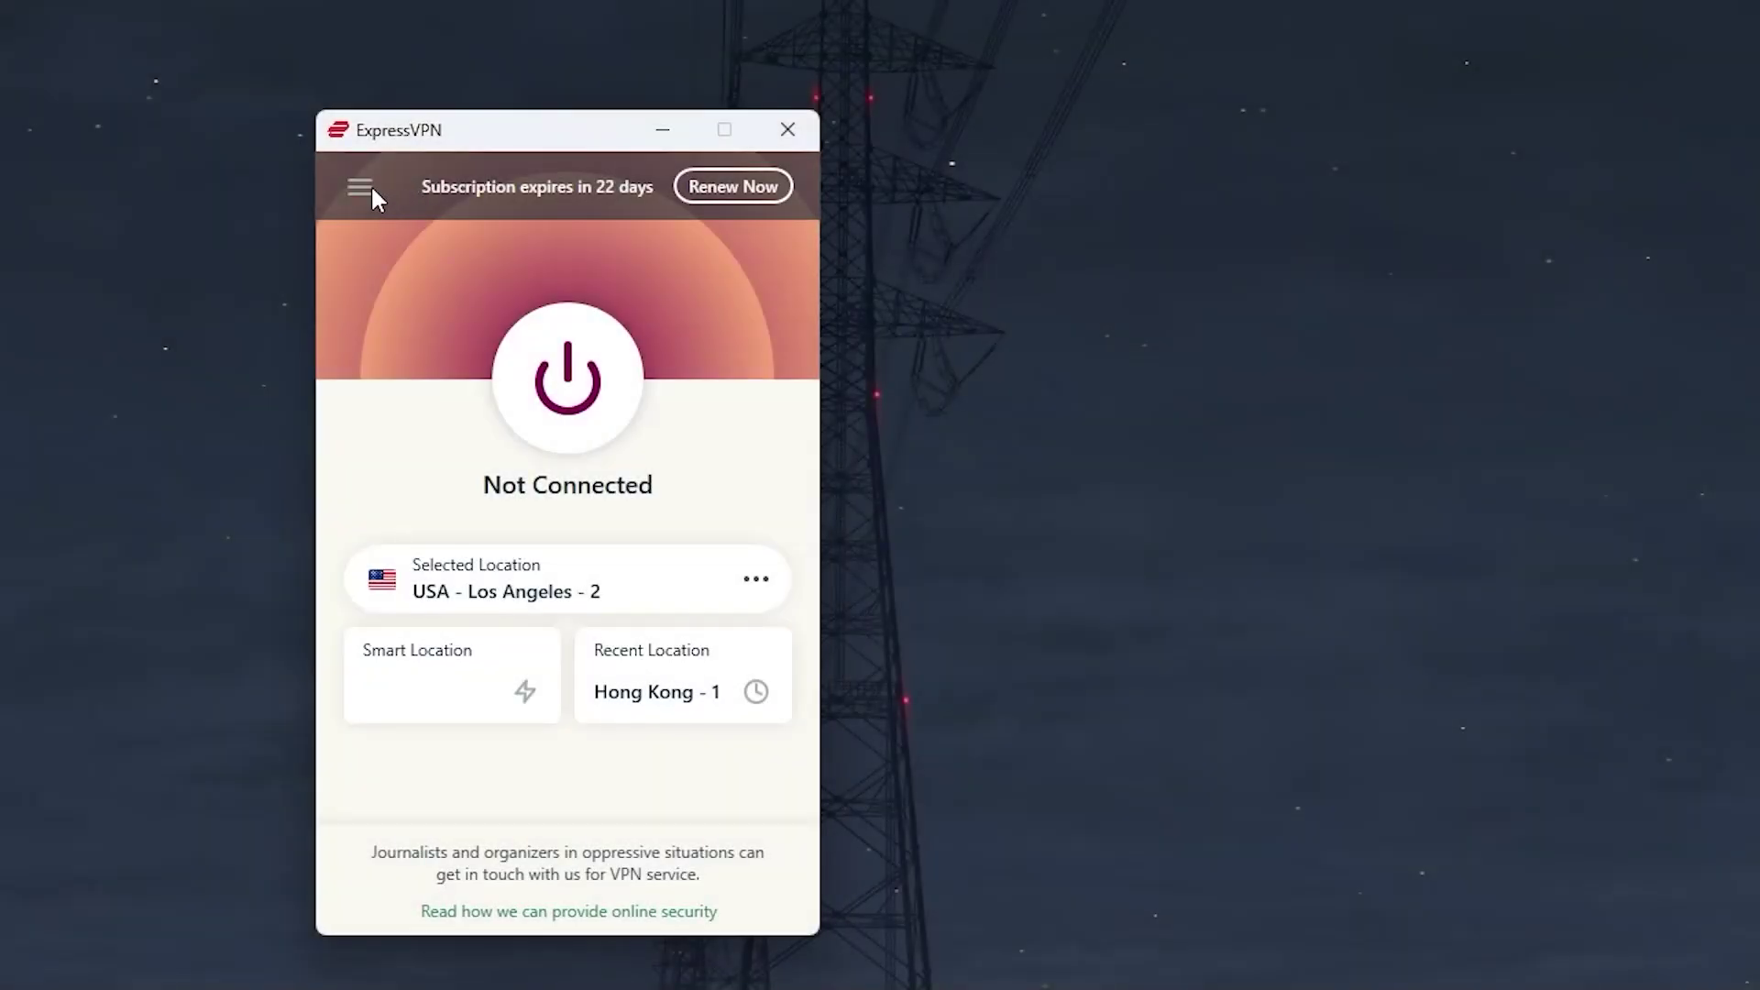
- Open Options from the main menu to review Network Lock and per-app split tunneling
click(368, 184)
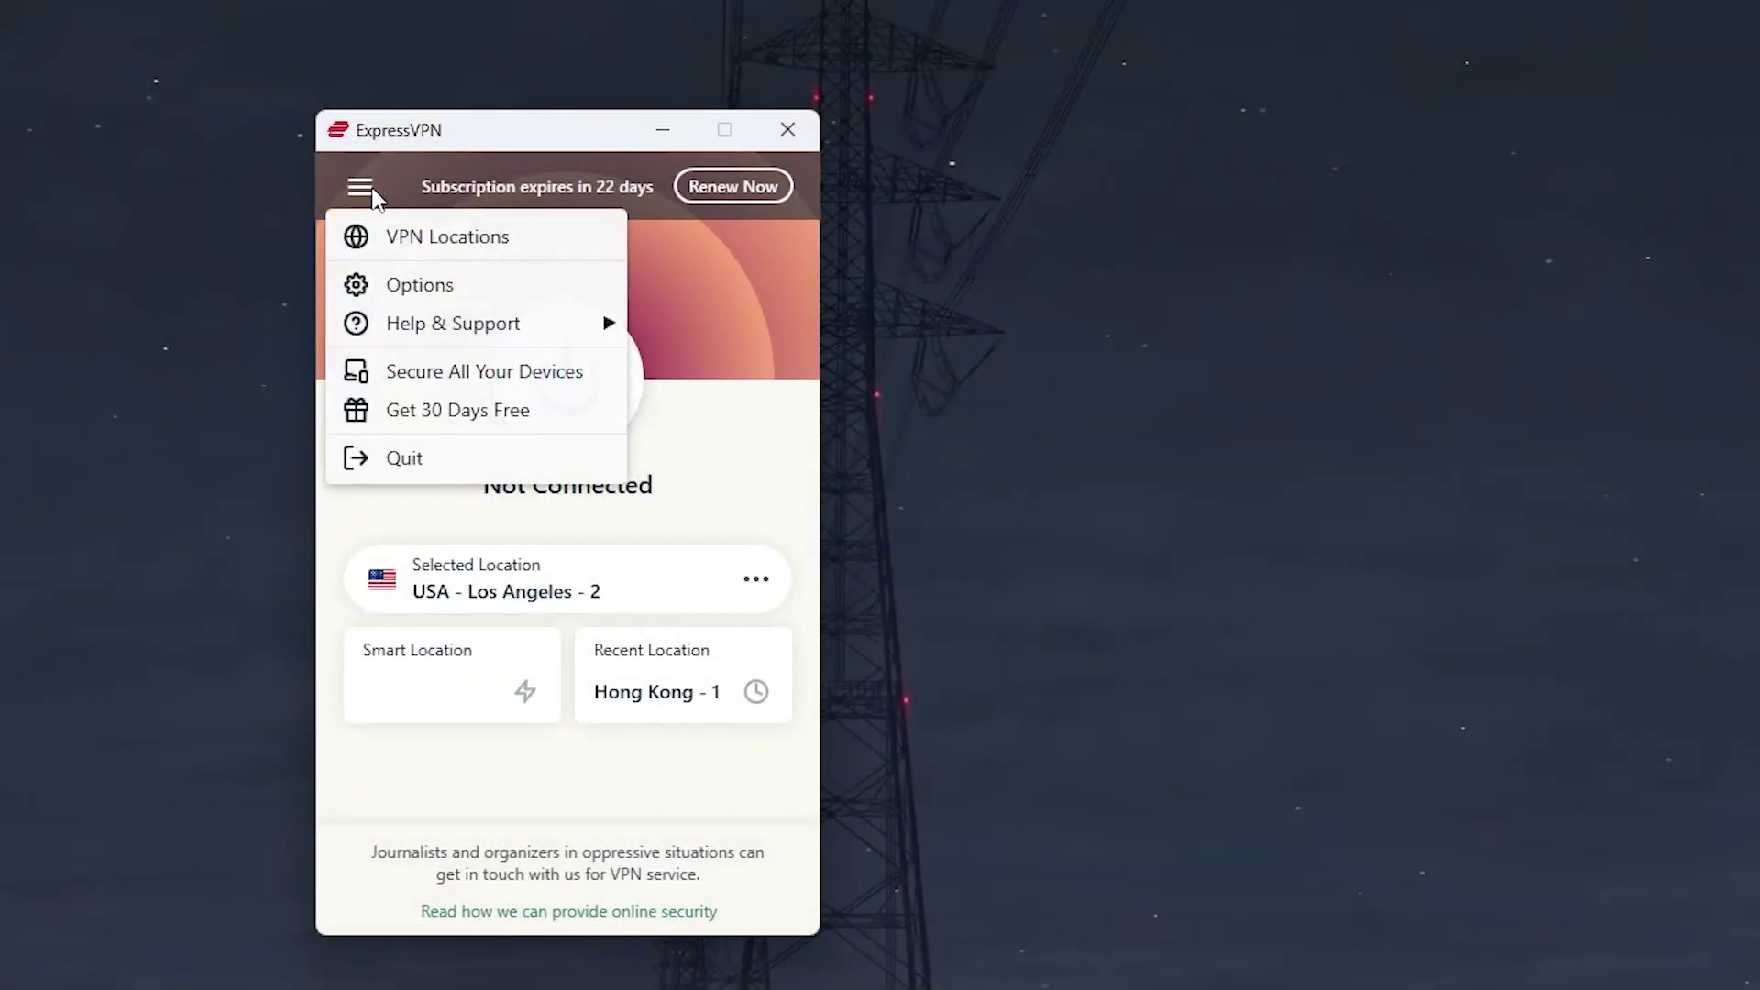
click(441, 291)
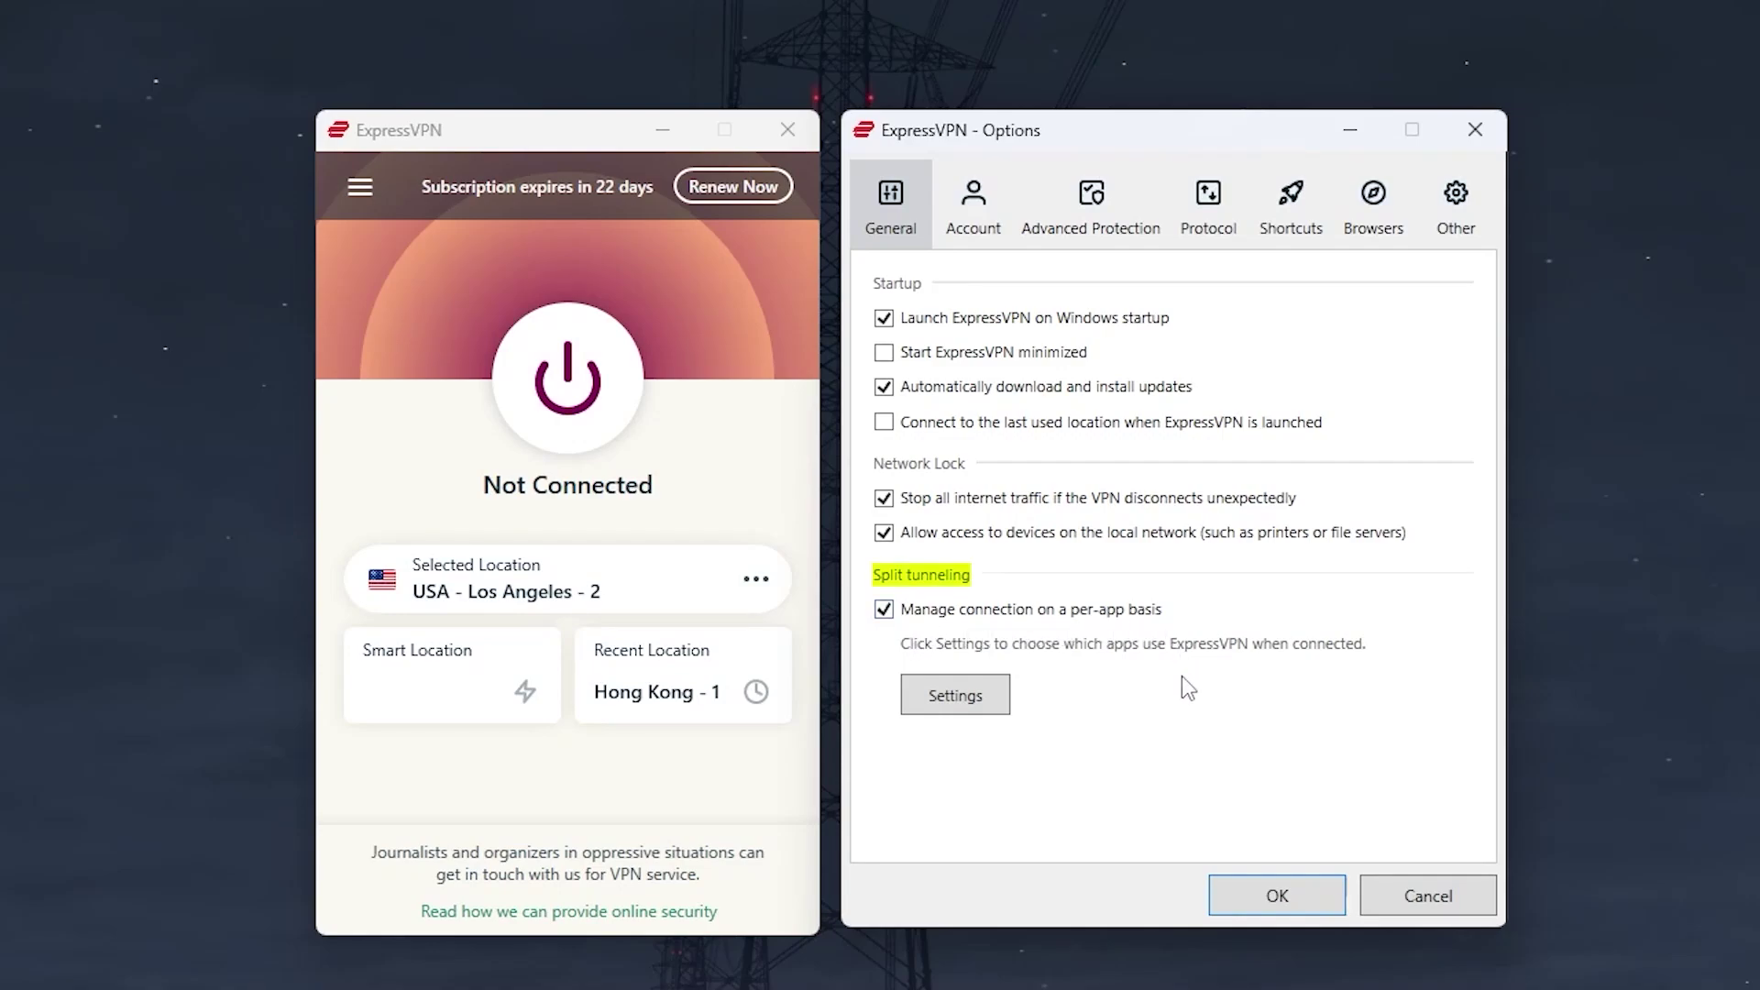
click(973, 702)
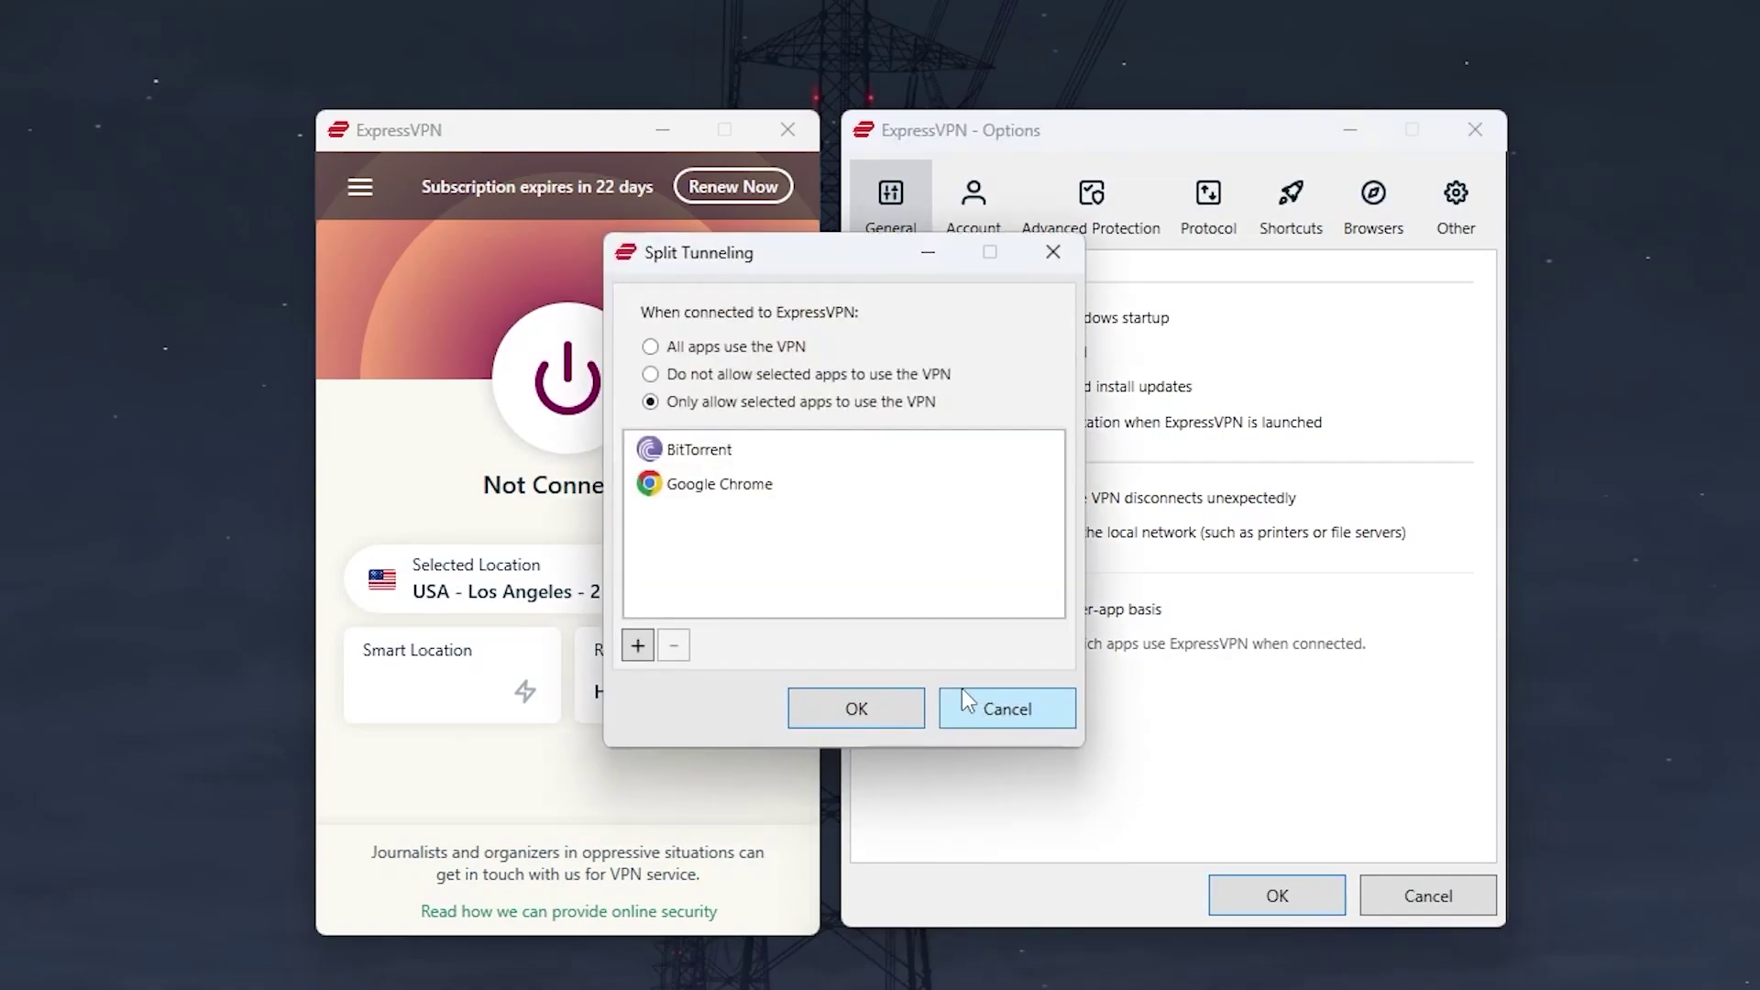
click(652, 348)
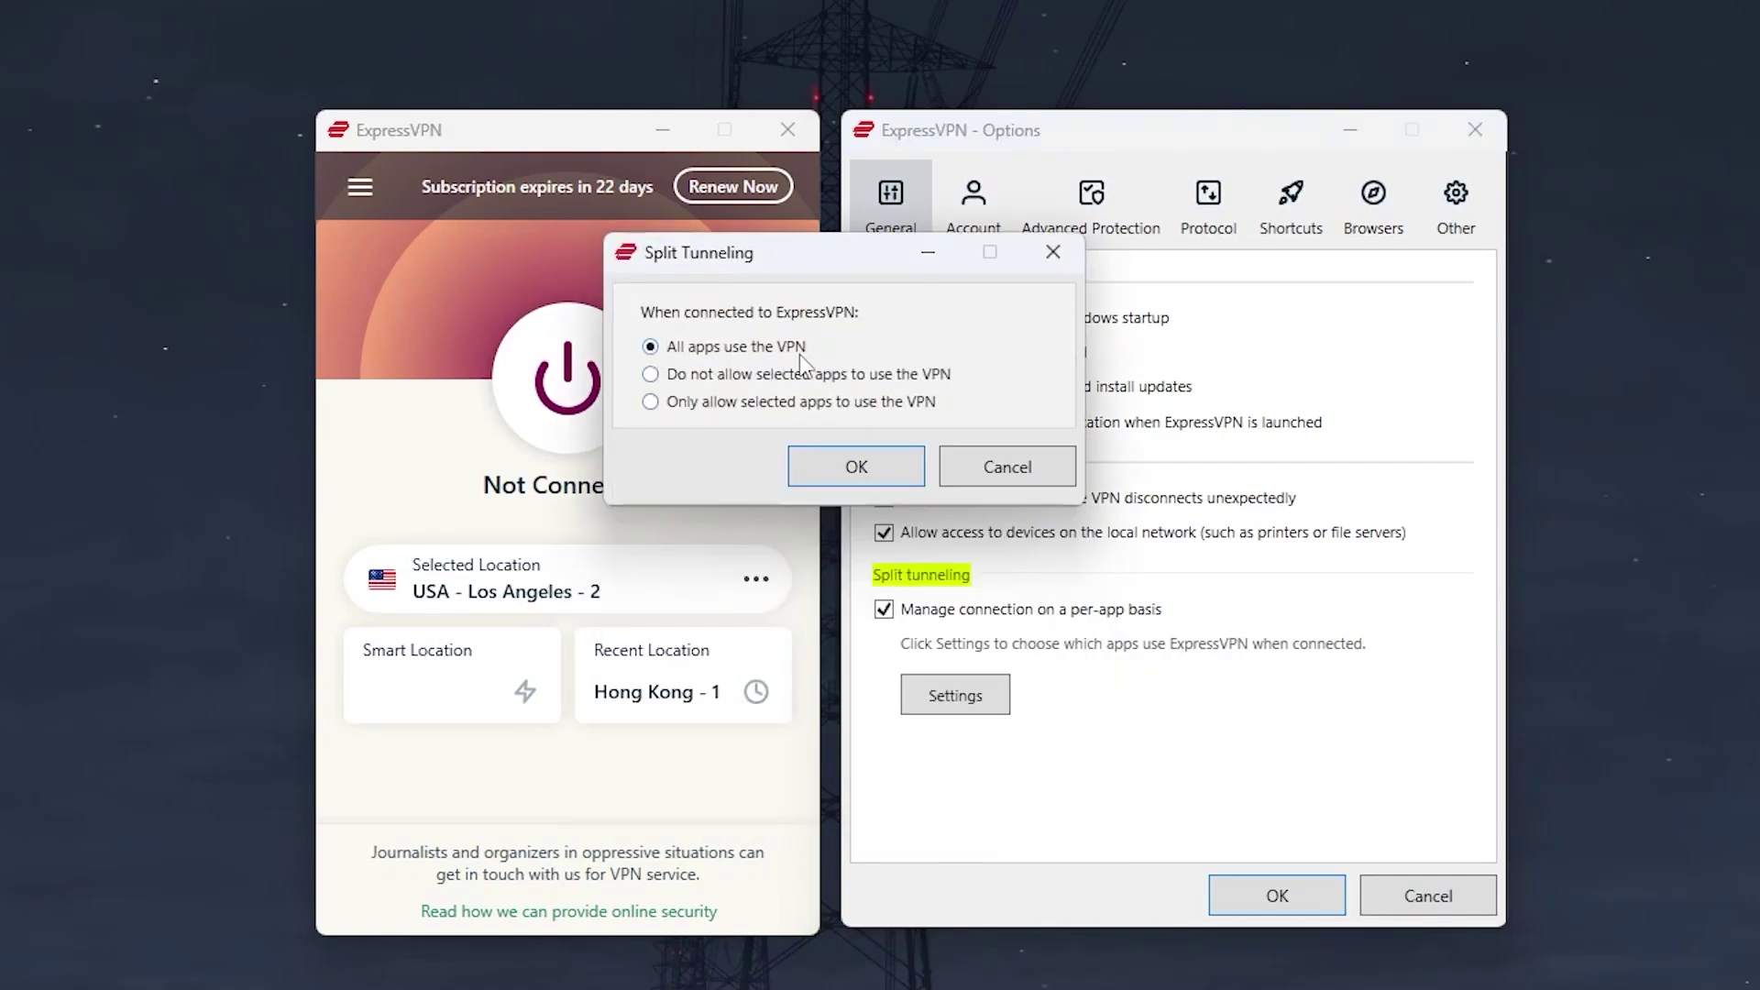
click(651, 374)
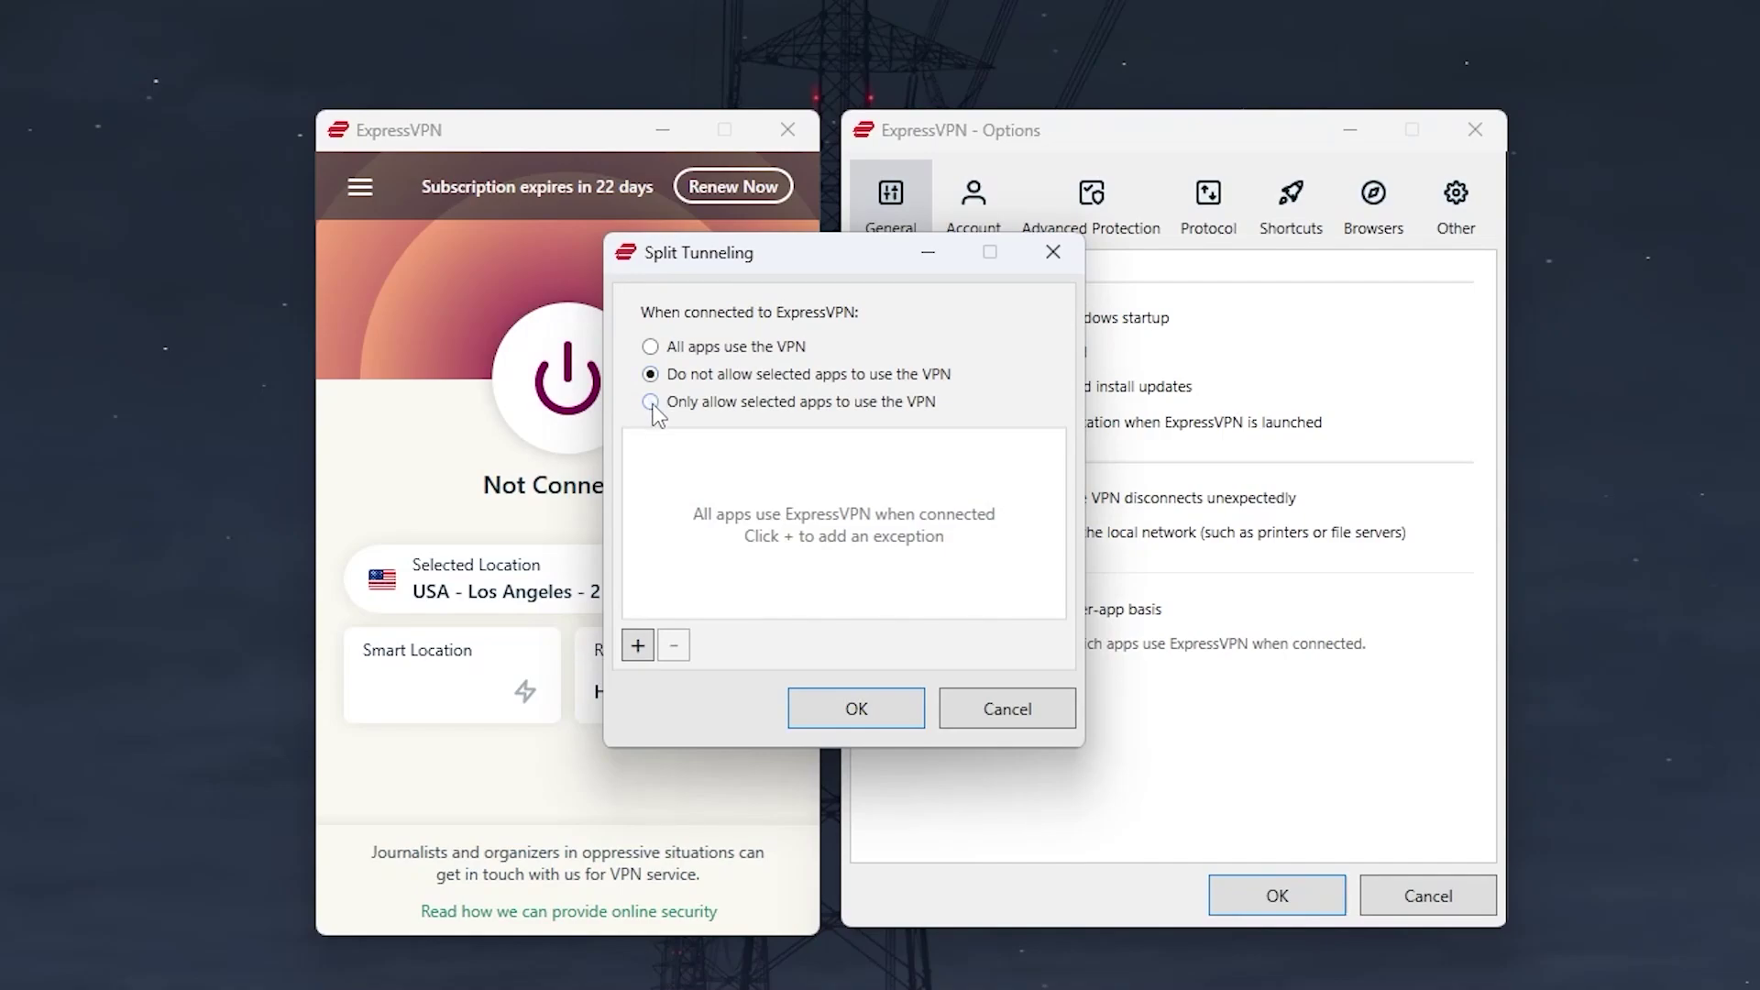
click(652, 404)
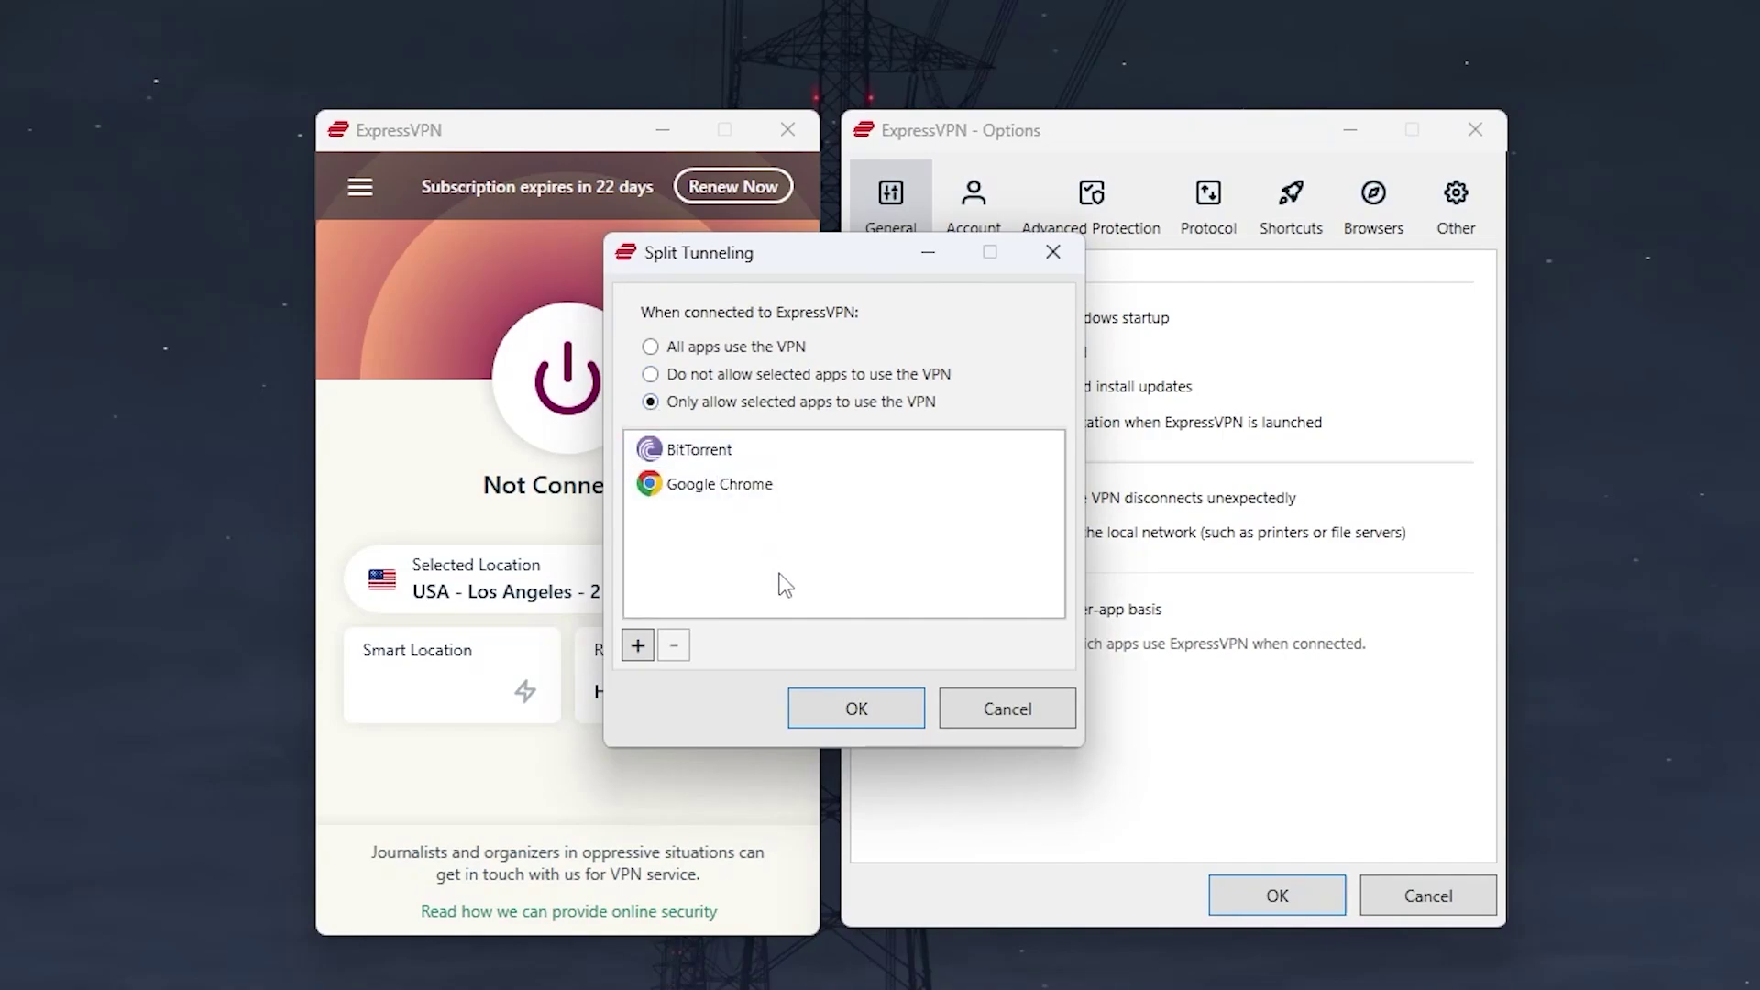
click(840, 711)
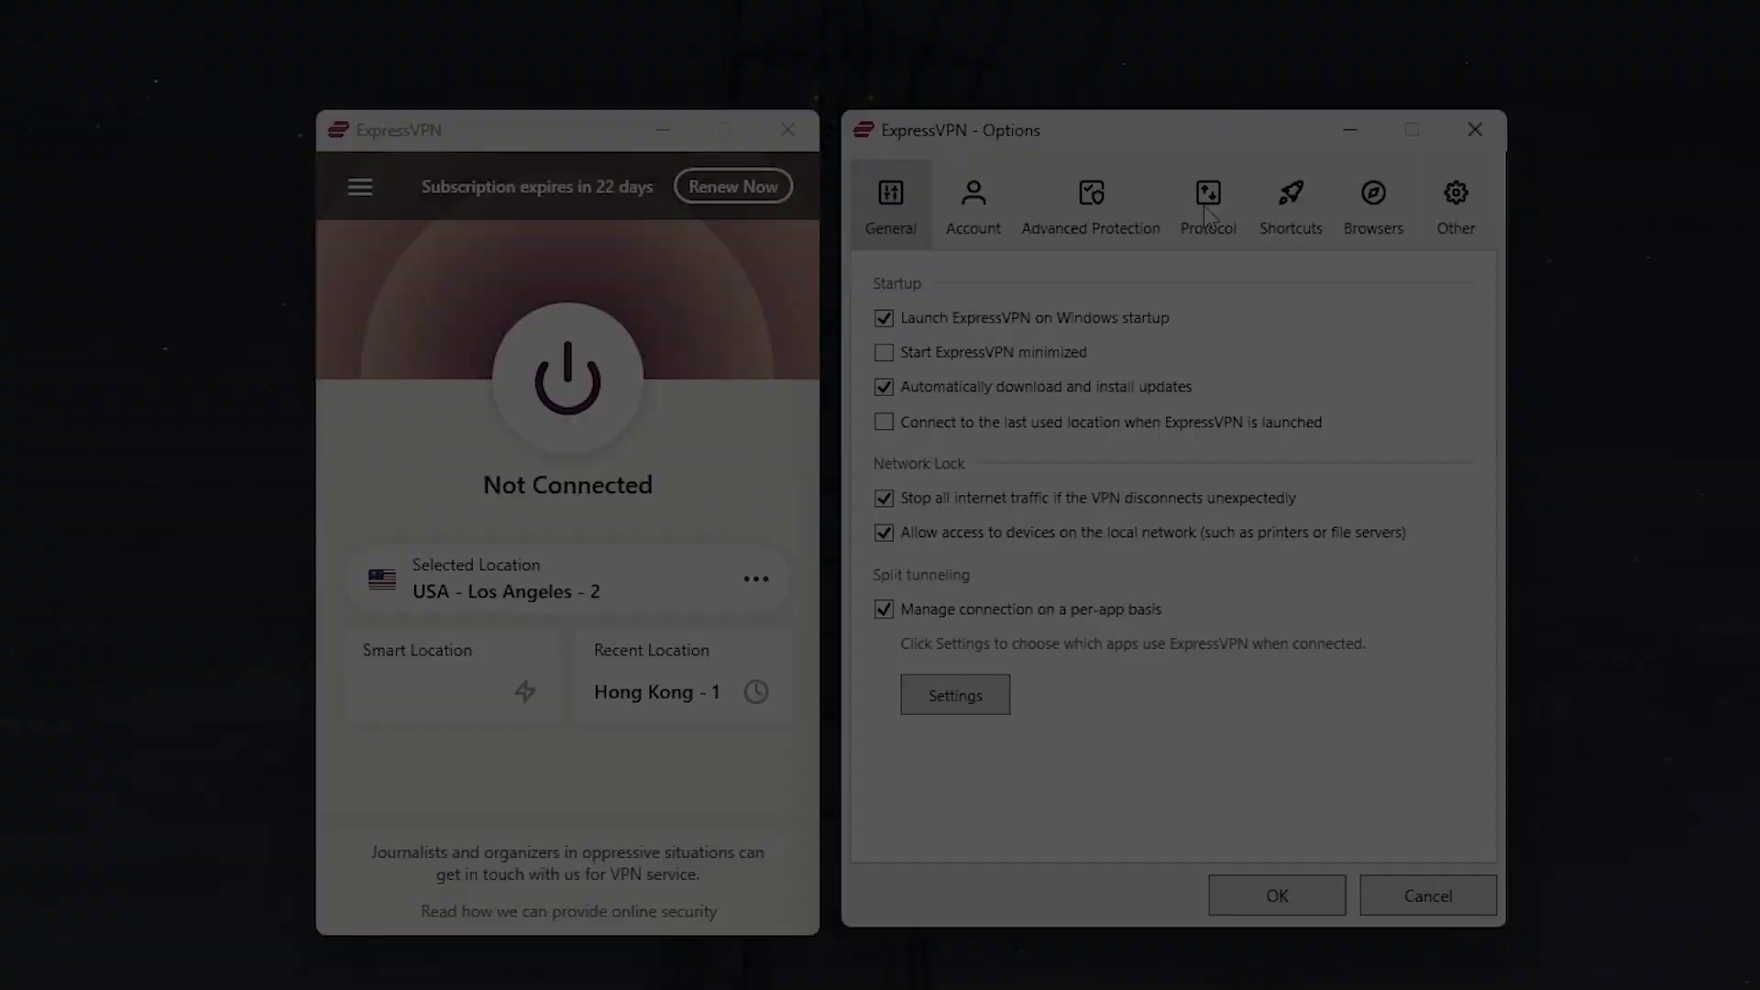
- View the Protocol tab, where Automatic (recommended) is the selected protocol
click(1203, 205)
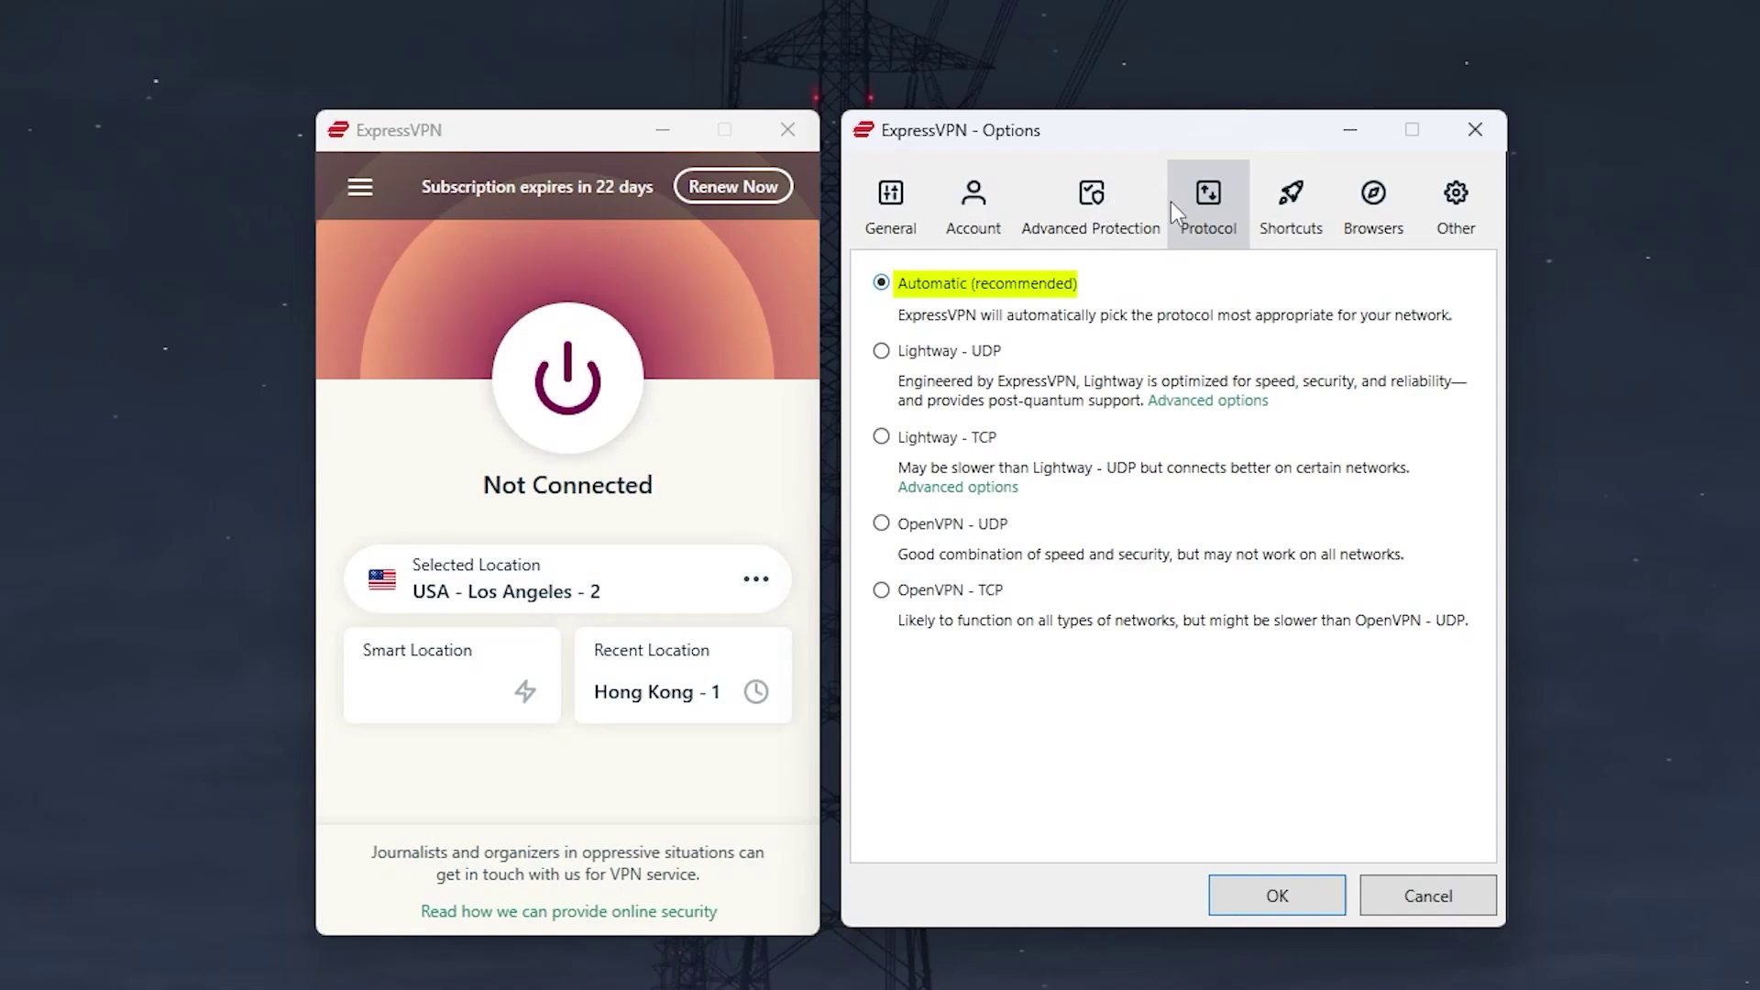
- Enable Block trackers and Block malicious sites under Advanced Protection
click(1107, 230)
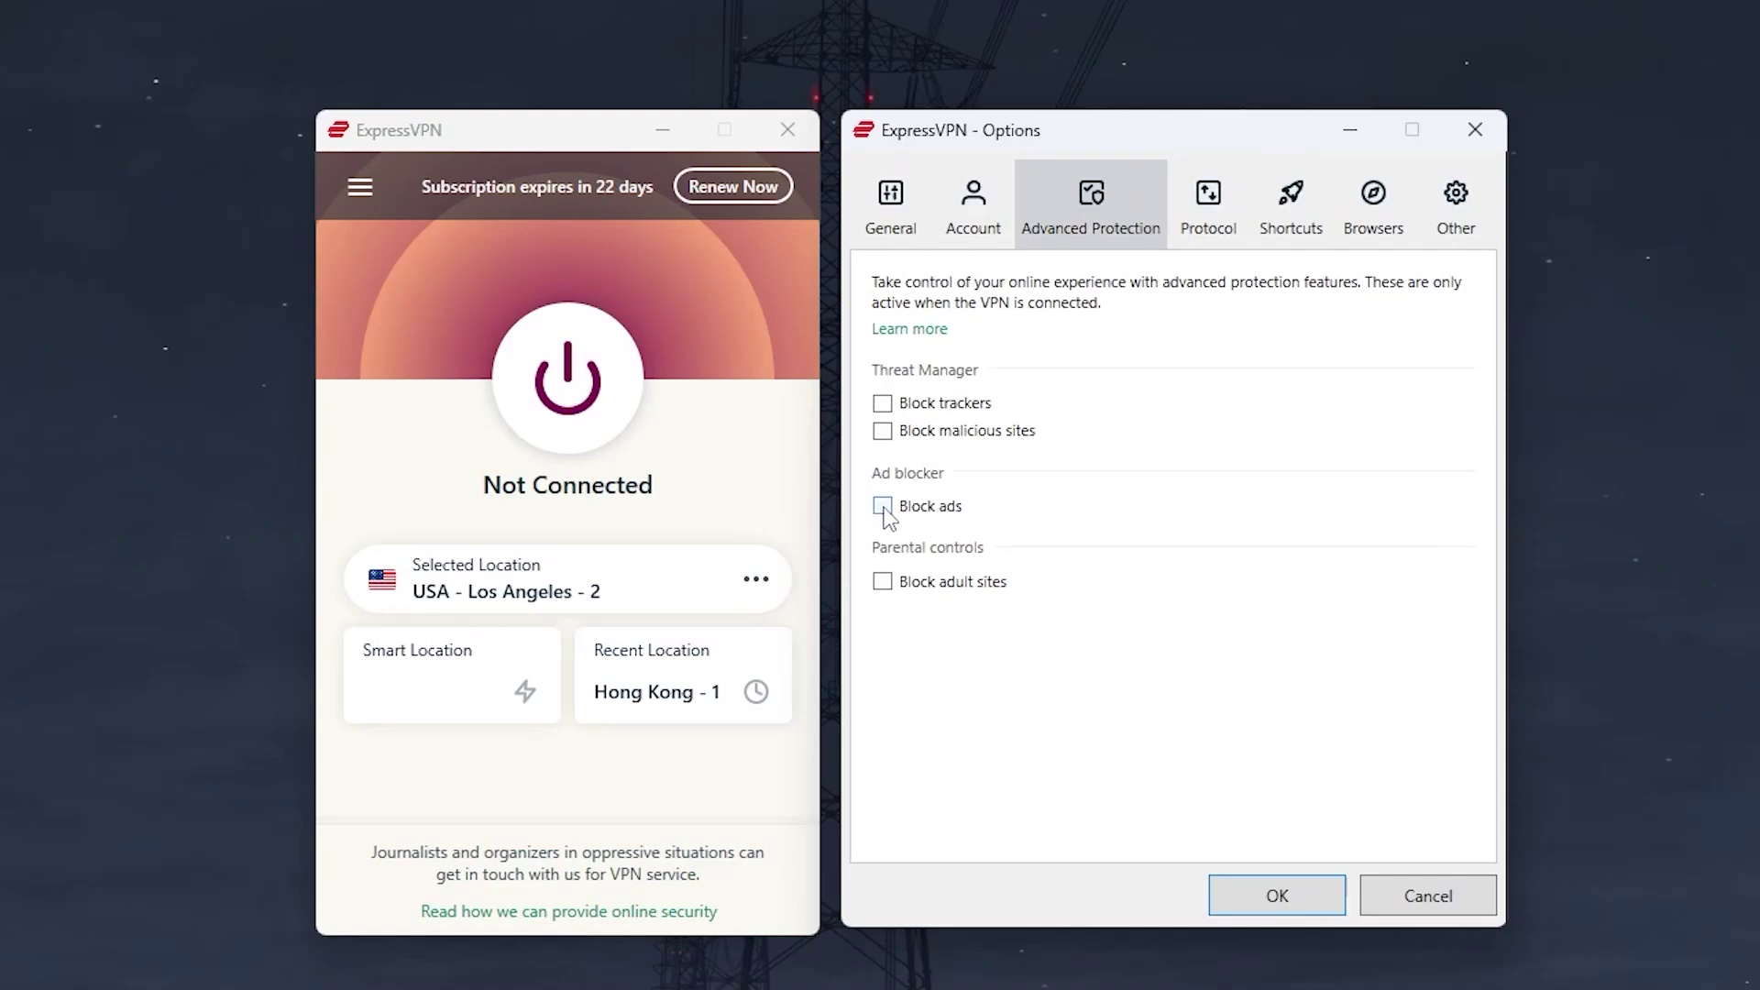
click(884, 406)
click(883, 432)
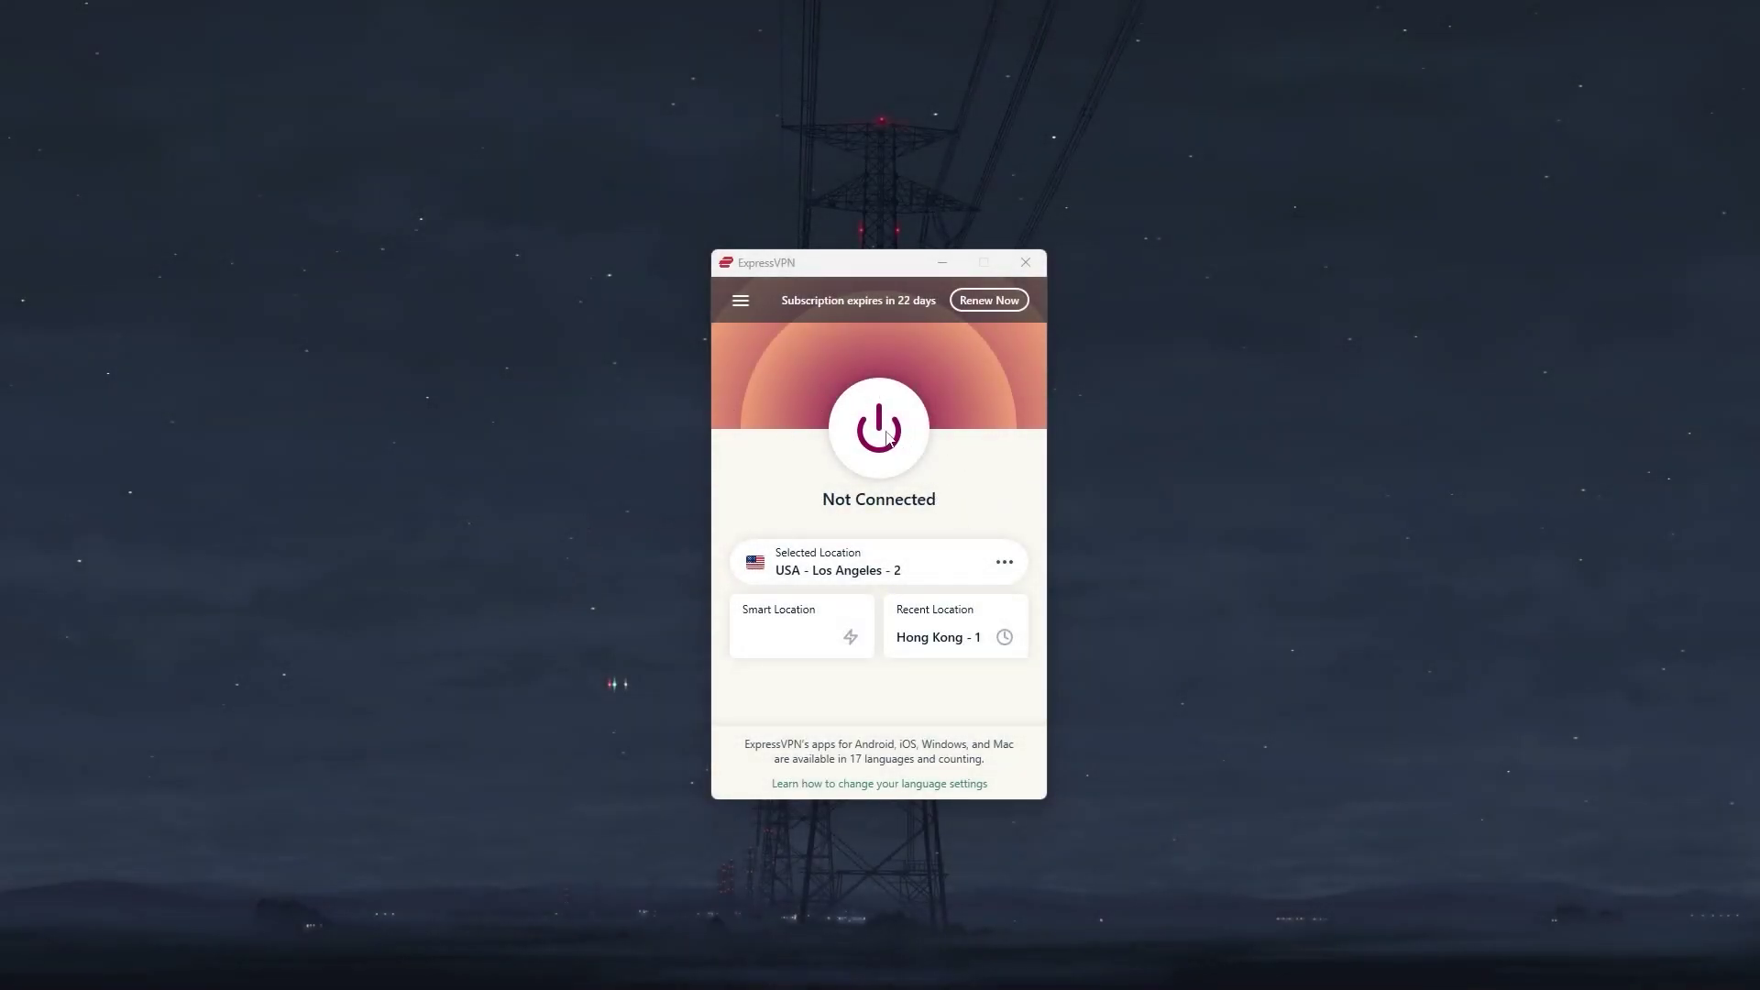
- Connect the VPN to the selected USA - Los Angeles - 2 location
click(877, 449)
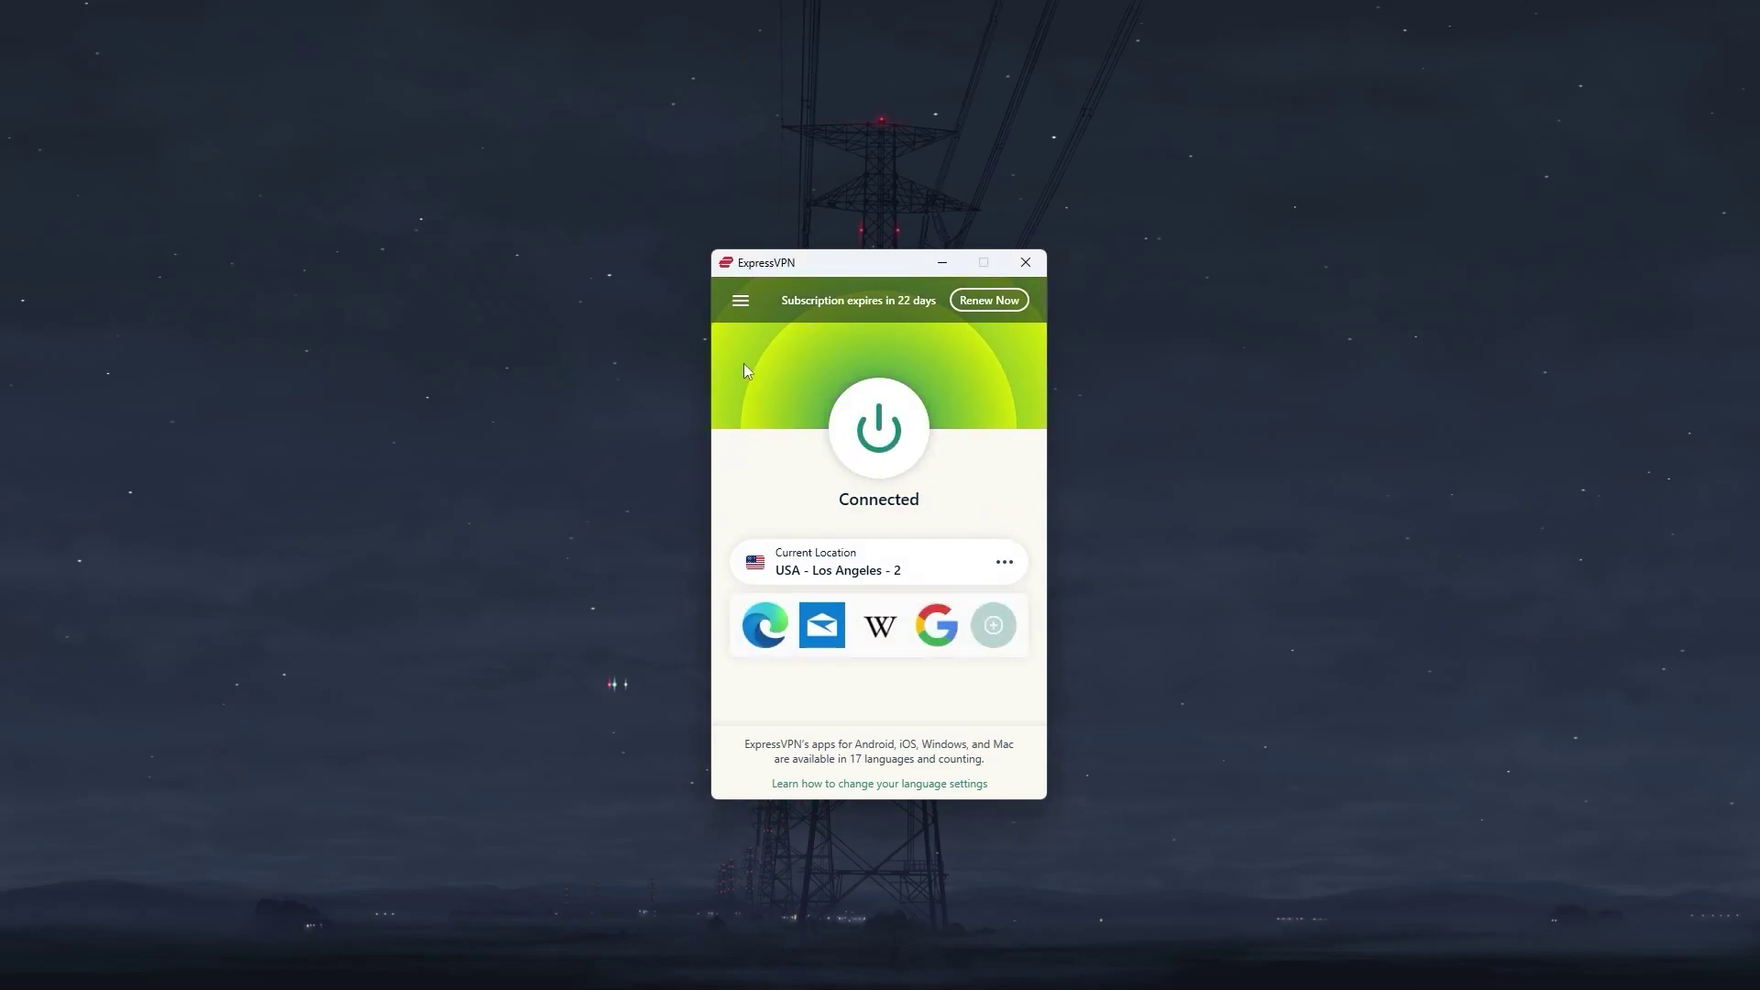
click(740, 300)
click(770, 336)
scroll(1154, 545, down, 2)
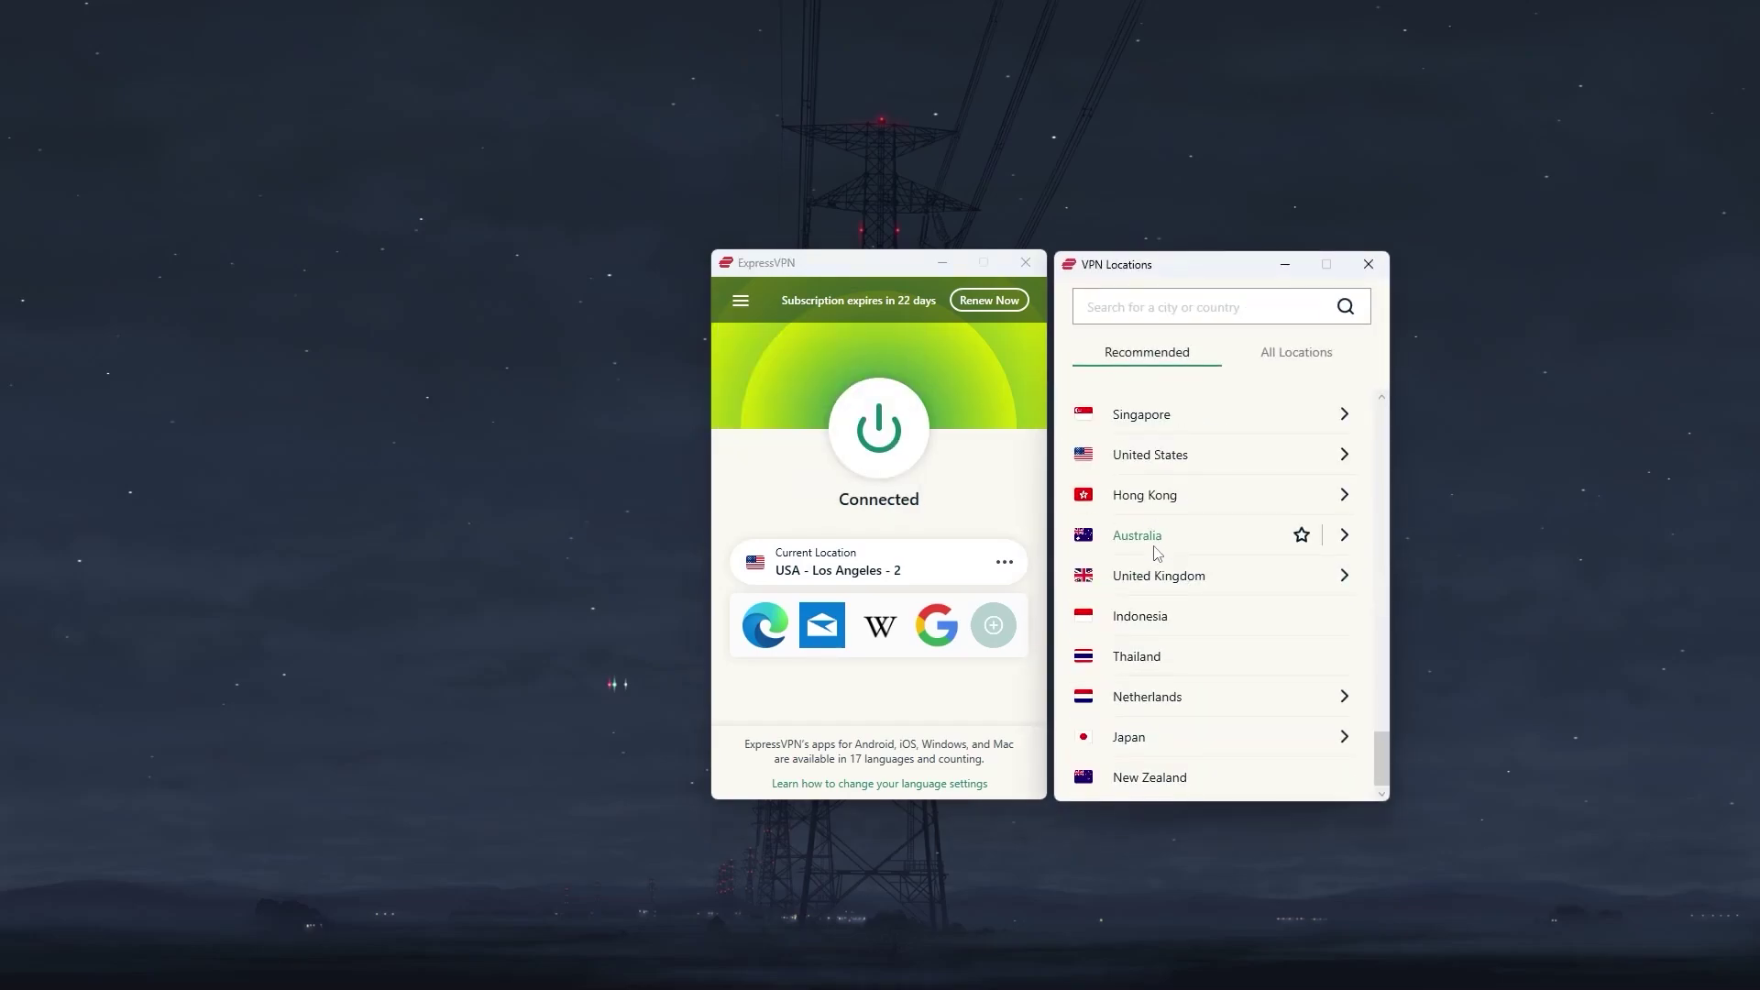
click(1296, 352)
scroll(1180, 522, down, 1)
scroll(1180, 522, down, 4)
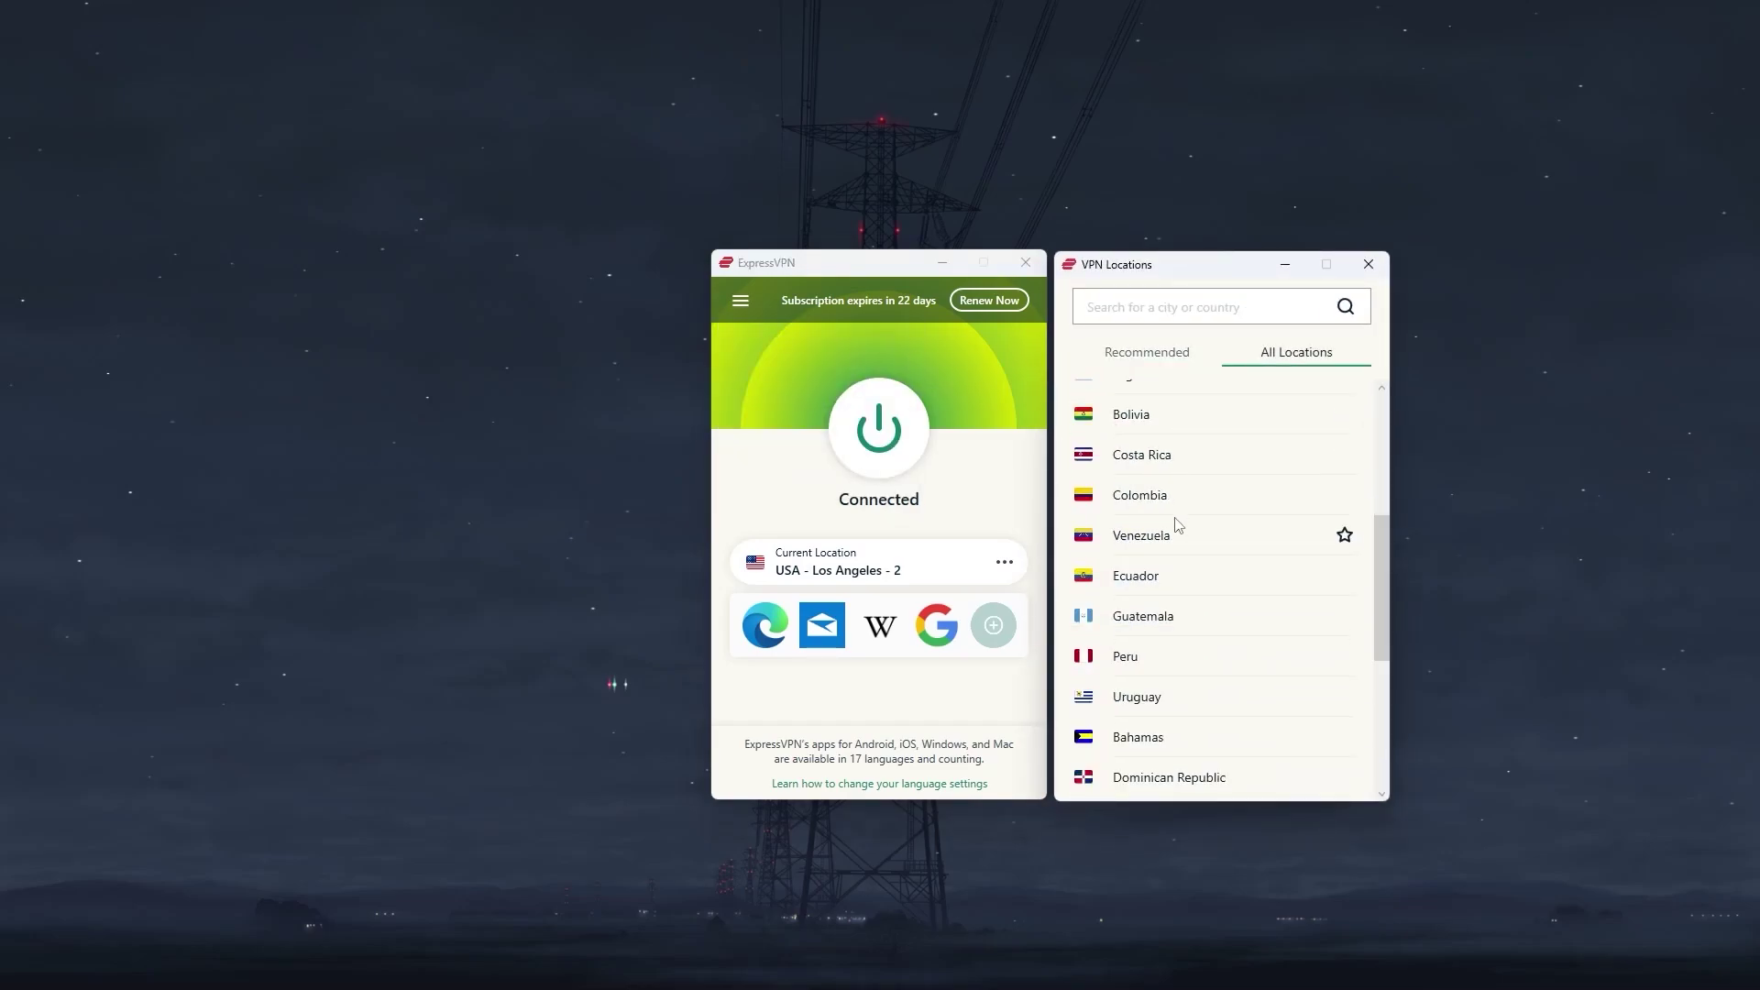
click(1368, 266)
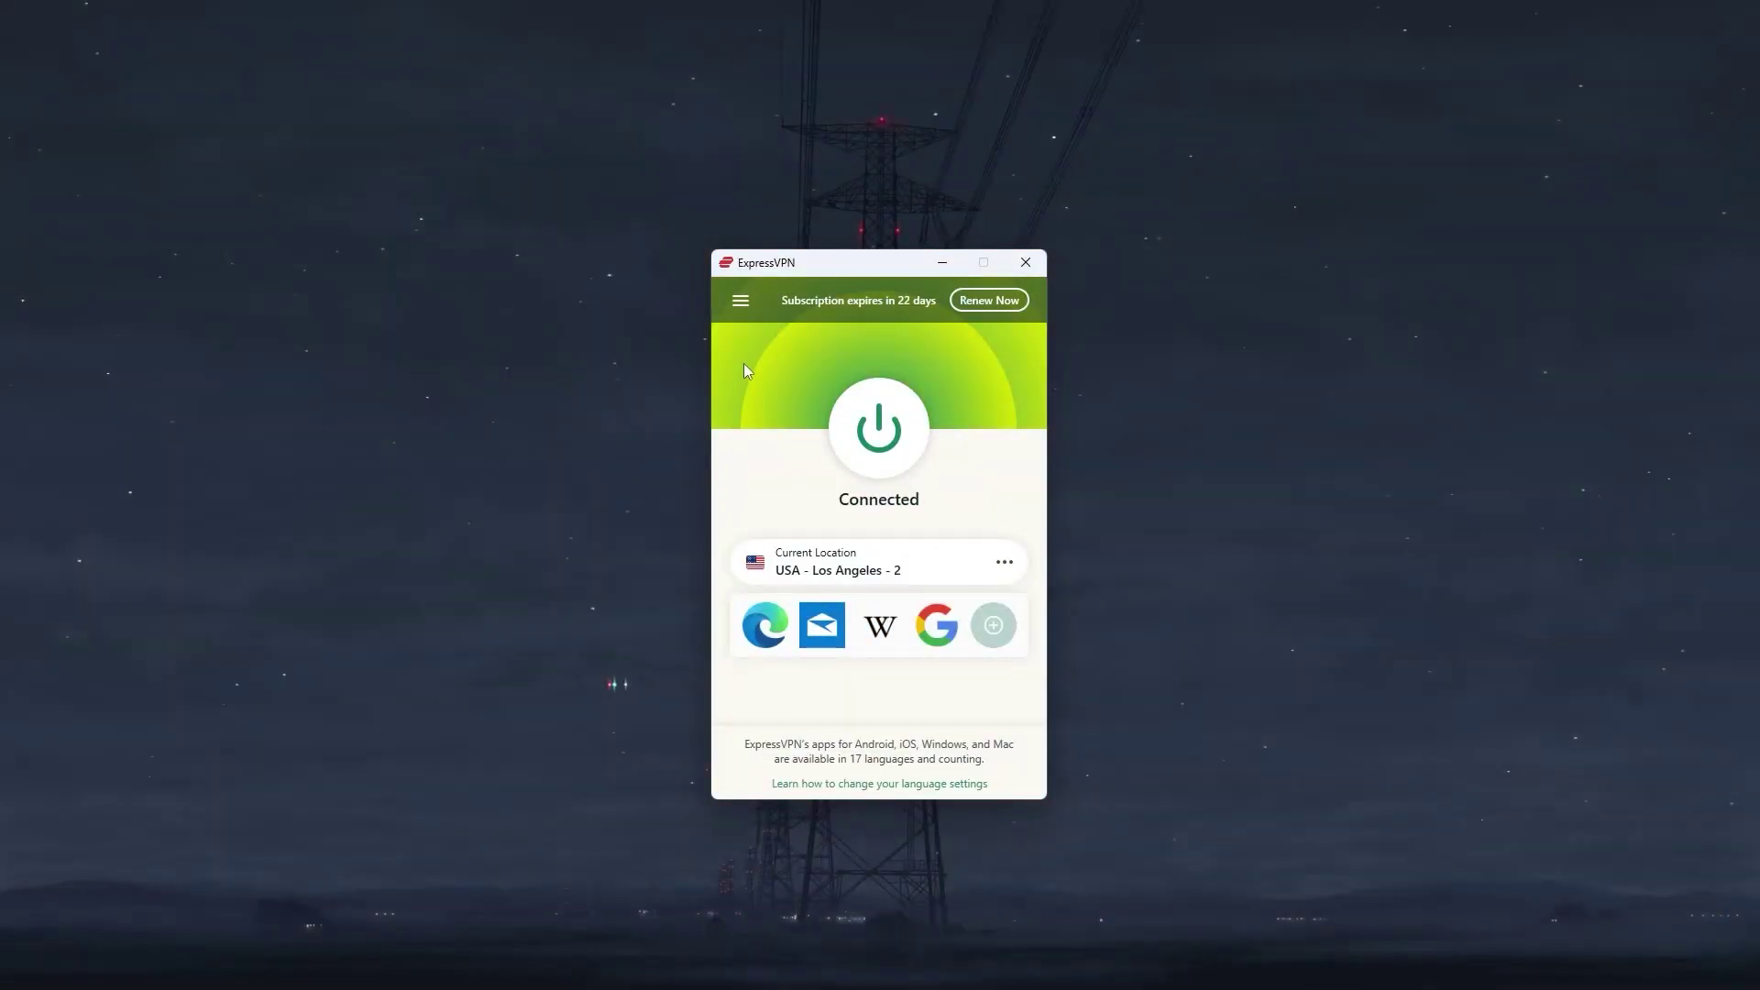
click(736, 305)
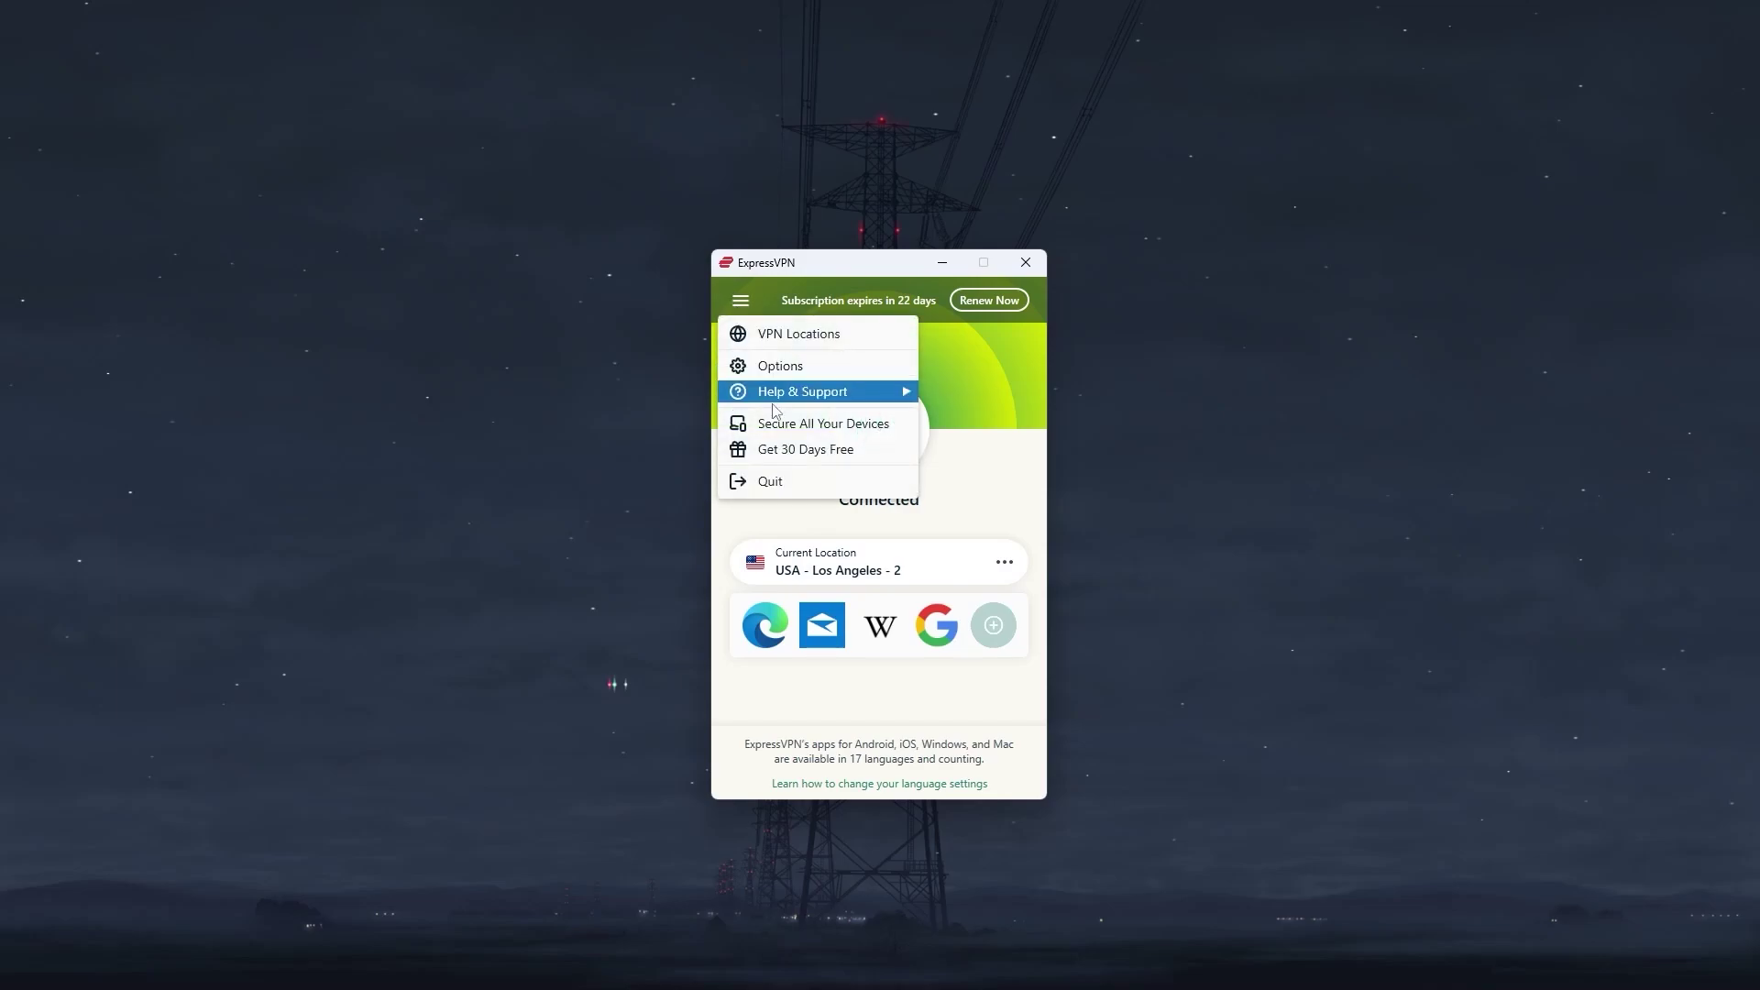
click(744, 334)
scroll(1152, 538, down, 2)
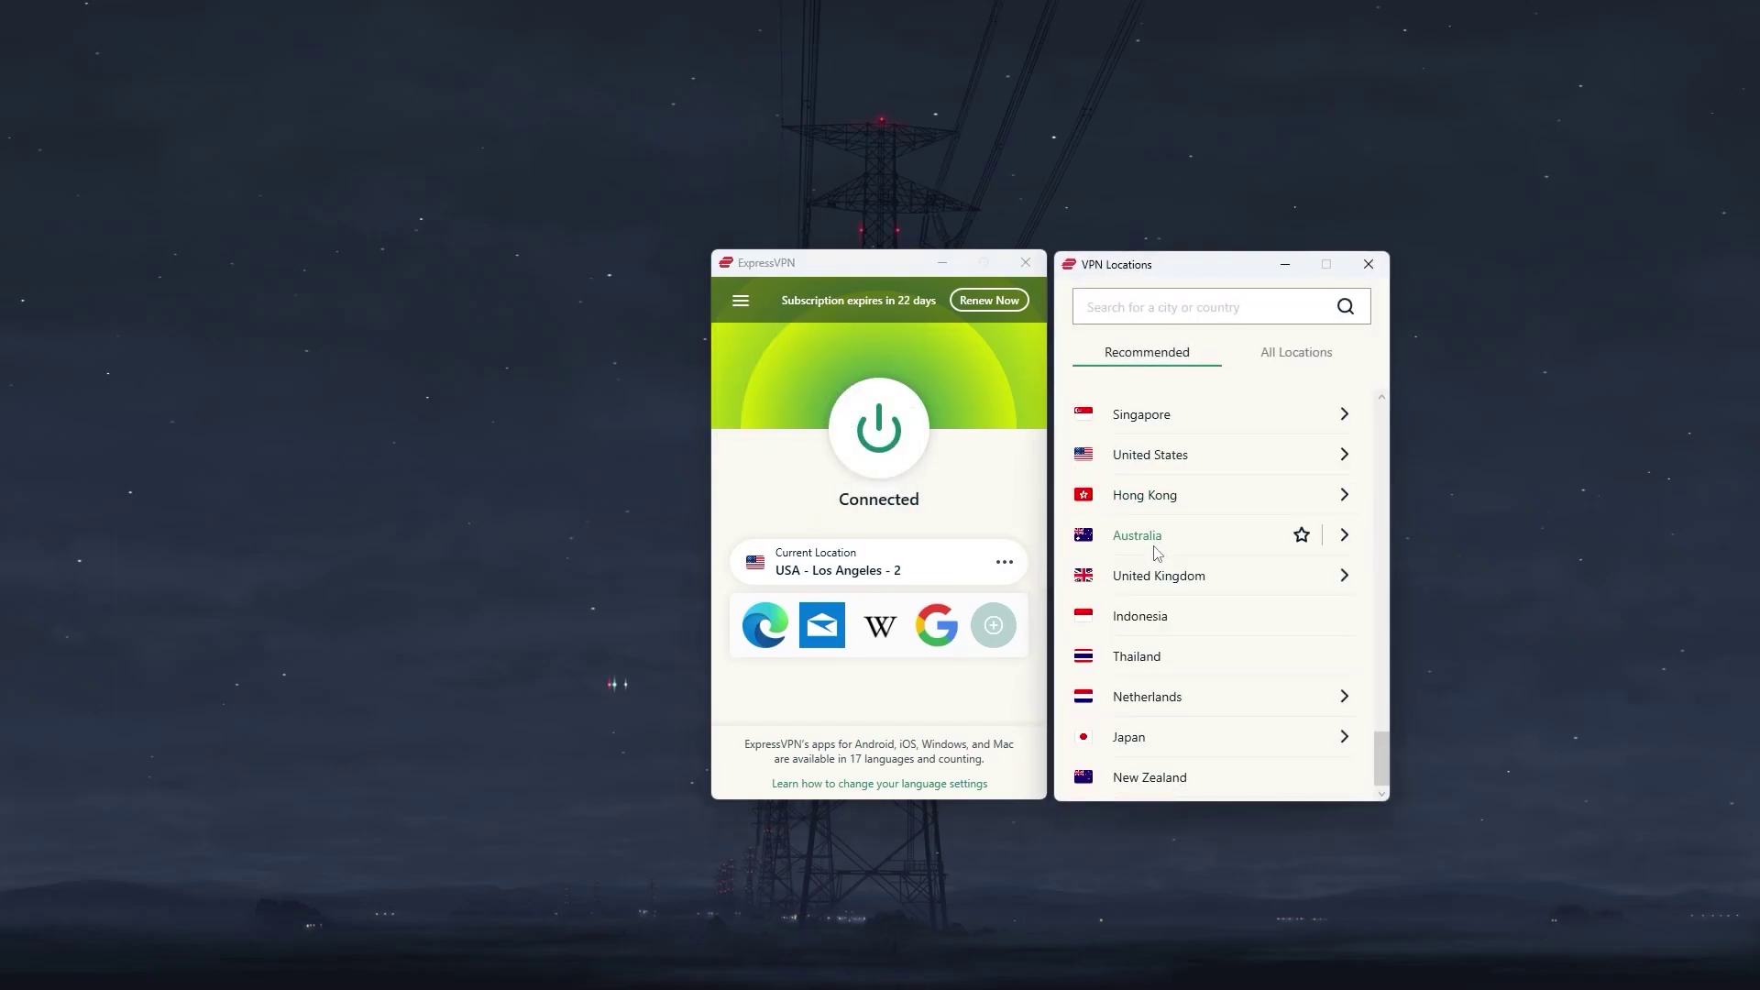